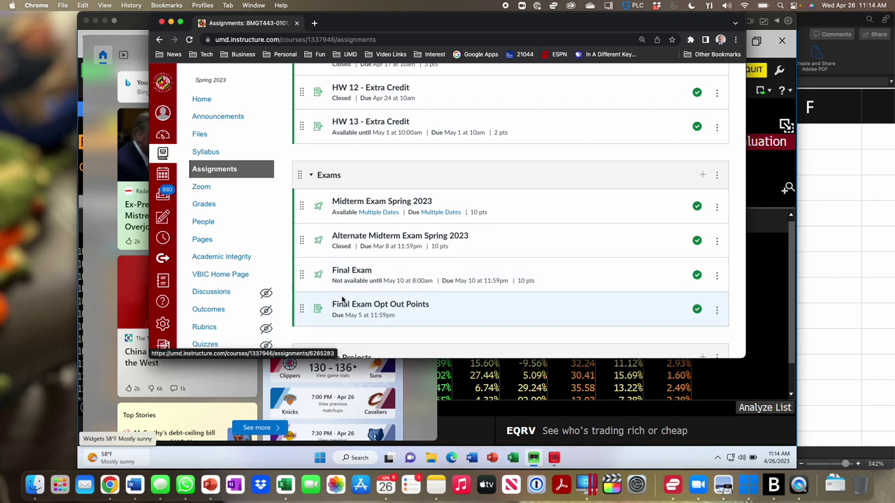
- Switch to the multiples_assignment_hw12 workbook in Excel and display the PE sheet
{"action": "left_click", "coordinate": [819, 367]}
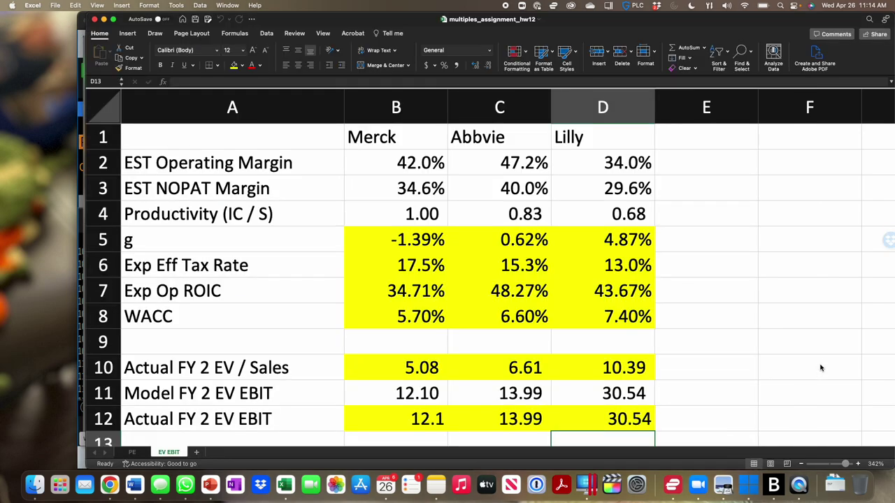
{"action": "left_click", "coordinate": [139, 462]}
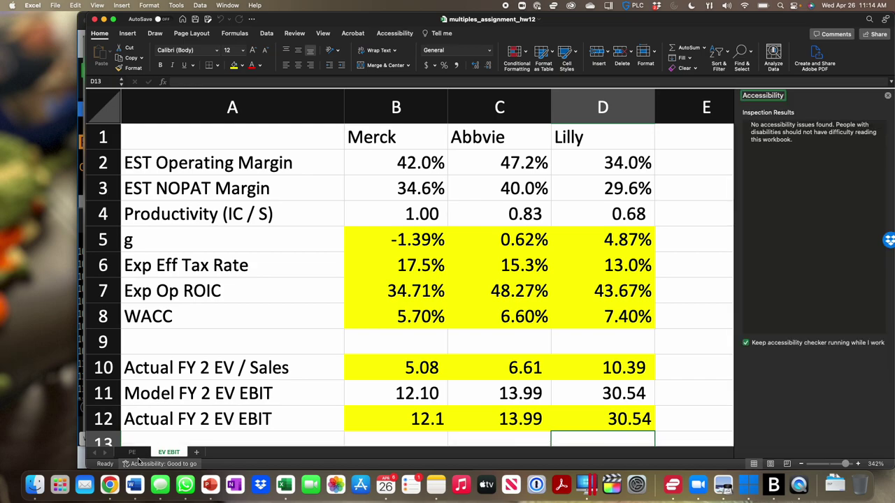
{"action": "left_click", "coordinate": [132, 452]}
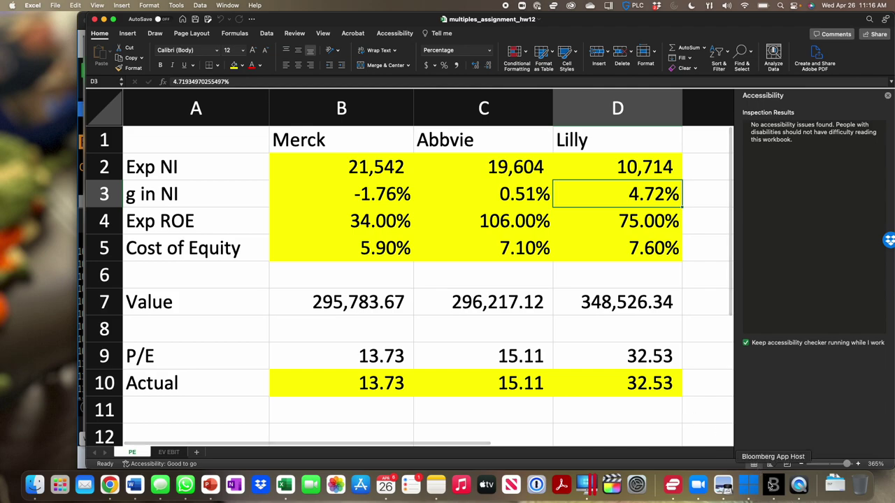
- Switch to the Bloomberg terminal and load the security MRK US Equity for Merck & Co
{"action": "left_click", "coordinate": [748, 484]}
{"action": "left_click", "coordinate": [732, 315]}
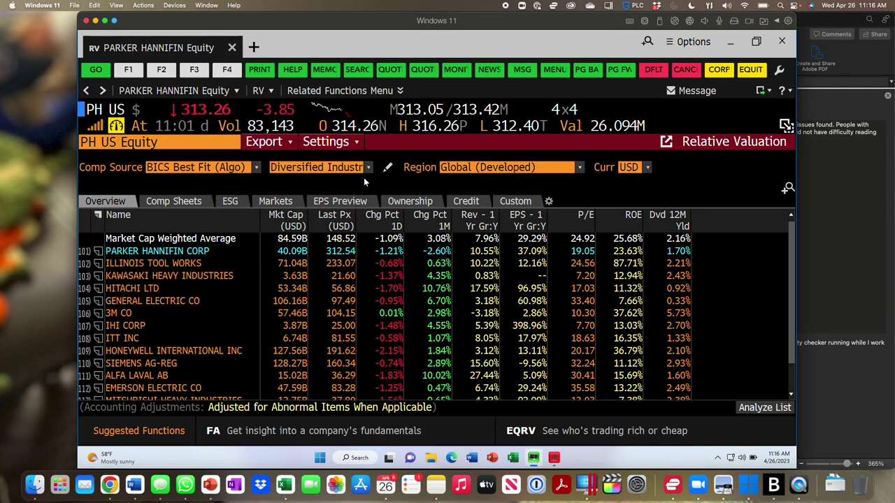
{"action": "type", "text": "MR"}
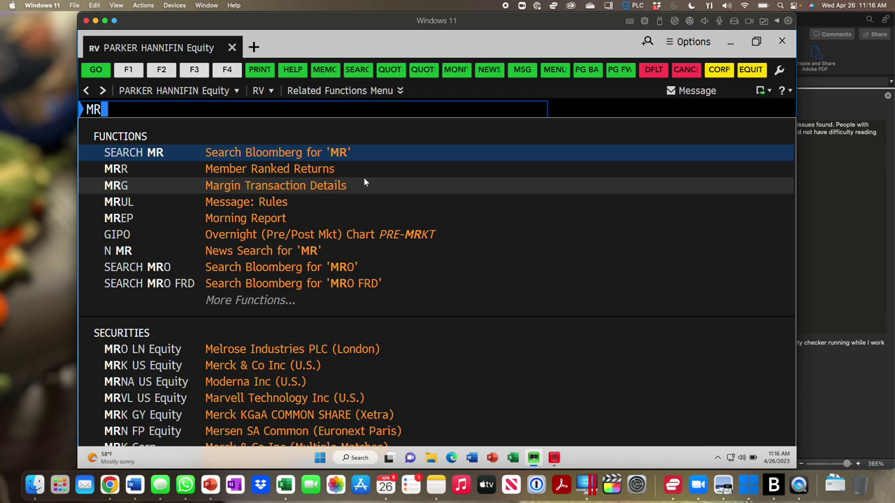
{"action": "type", "text": "K"}
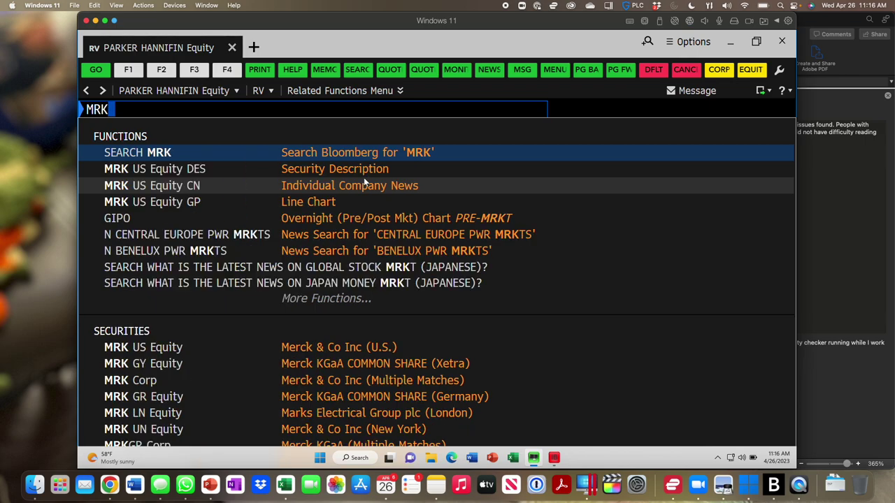
{"action": "left_click", "coordinate": [273, 346]}
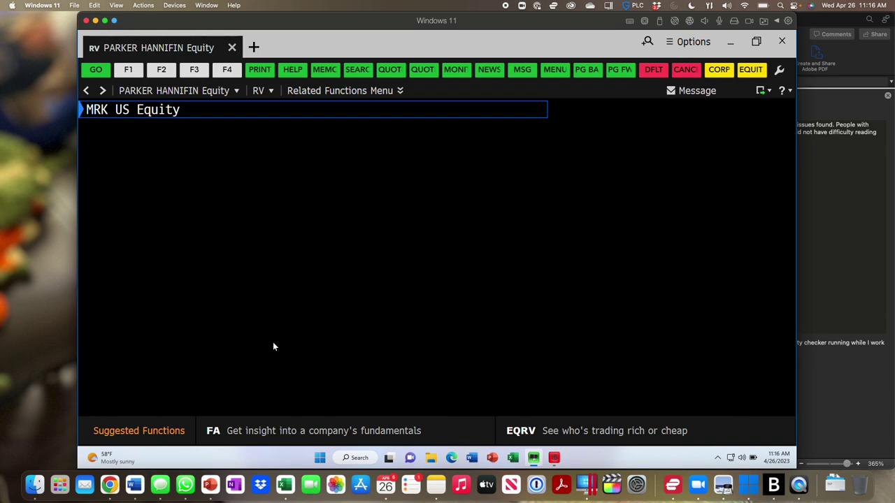
- Open Merck's Earnings & Estimates (EE), followed by its Consensus Overview (EEO)
{"action": "type", "text": "EE"}
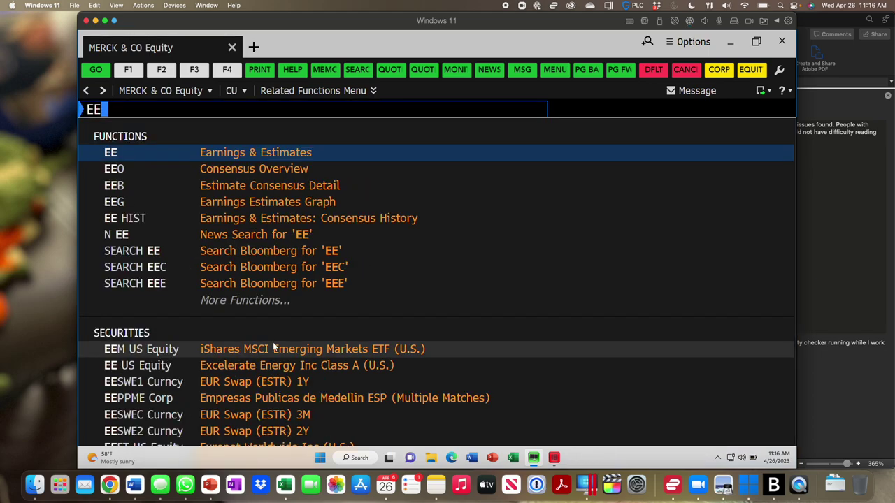
{"action": "key", "text": "Return"}
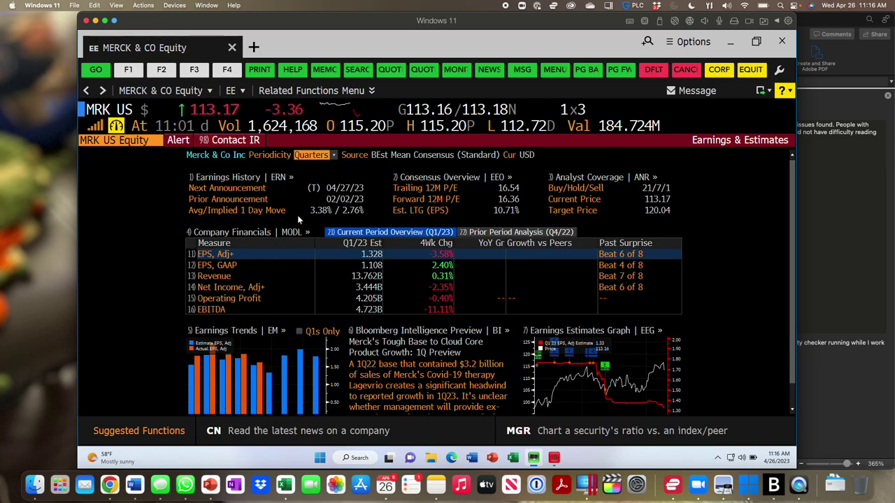
{"action": "scroll", "coordinate": [297, 213], "scroll_direction": "down", "scroll_amount": 1}
{"action": "scroll", "coordinate": [297, 217], "scroll_direction": "up", "scroll_amount": 1}
{"action": "type", "text": "EE"}
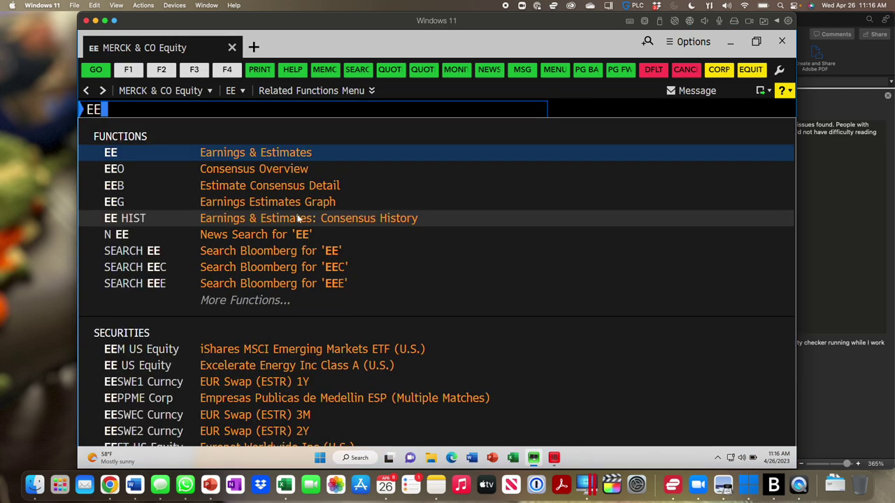
{"action": "type", "text": "O"}
{"action": "key", "text": "Return"}
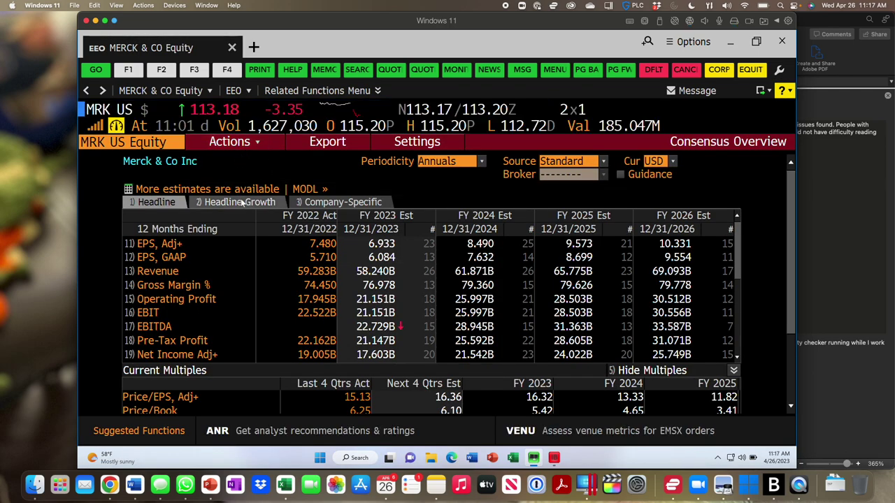
- Show Merck's company-specific estimates and review the Keytruda segment revenue from 2022 through 2026
{"action": "left_click", "coordinate": [328, 205]}
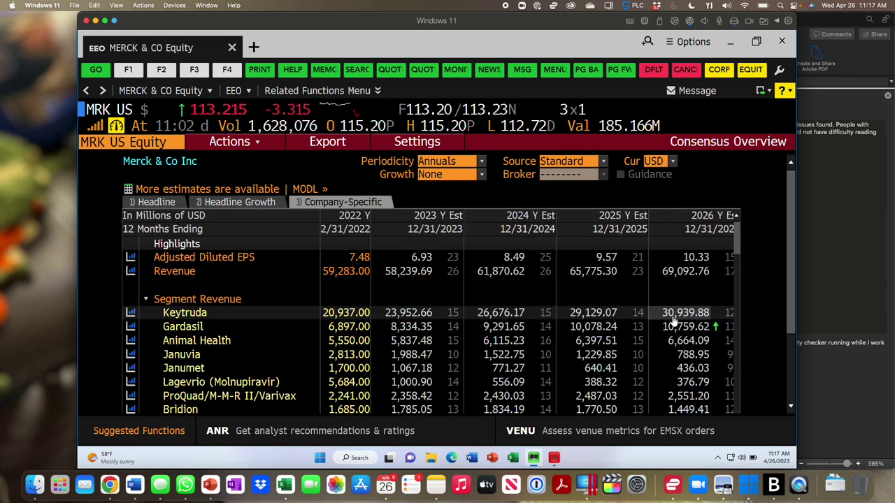
{"action": "mouse_move", "coordinate": [674, 320]}
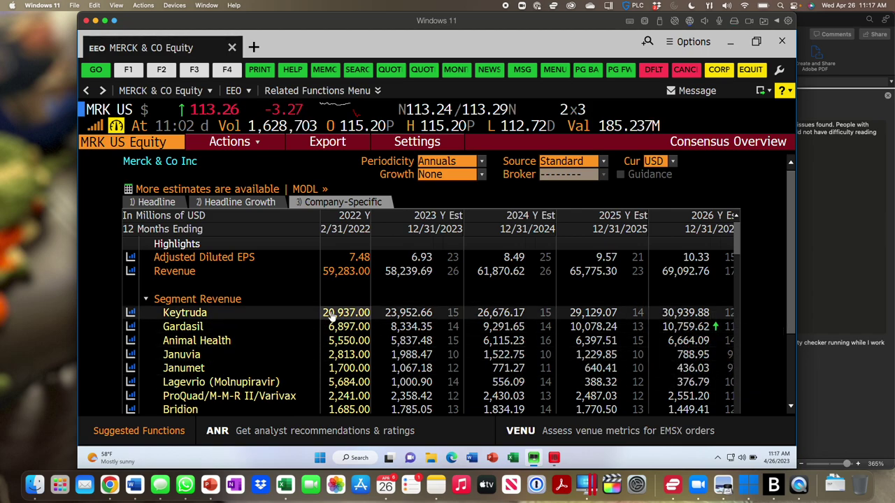
{"action": "mouse_move", "coordinate": [326, 318]}
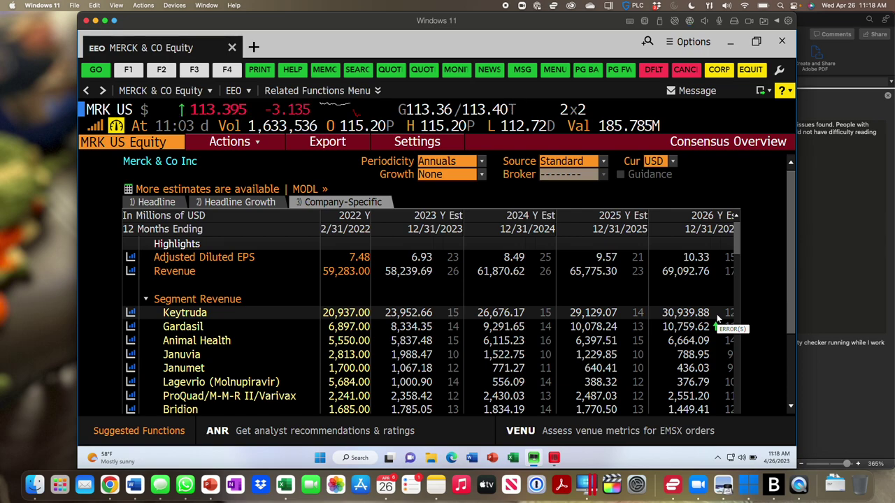
- Return to Merck's headline estimates and examine the revenue and earnings projections for FY 2026
{"action": "left_click", "coordinate": [151, 202]}
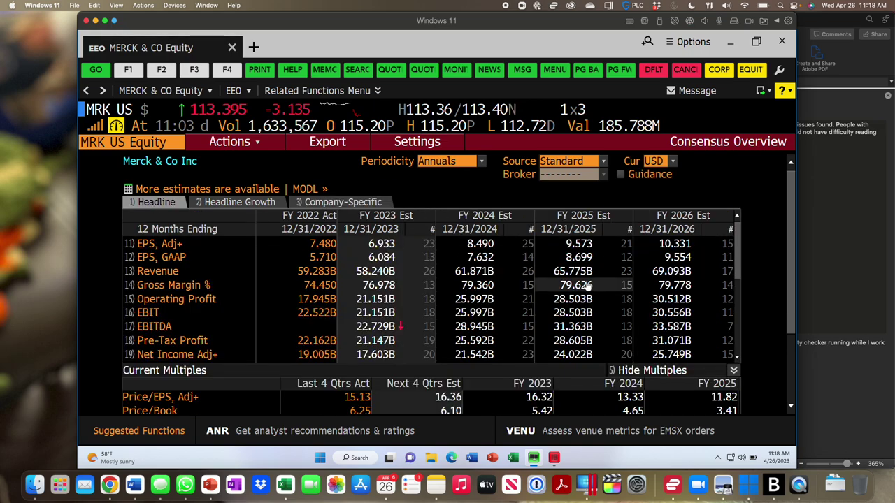
{"action": "mouse_move", "coordinate": [673, 275]}
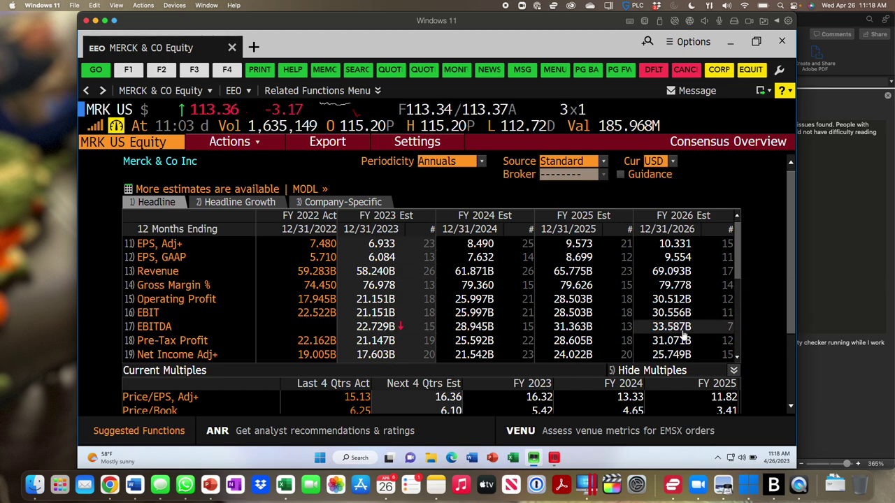
{"action": "mouse_move", "coordinate": [682, 333]}
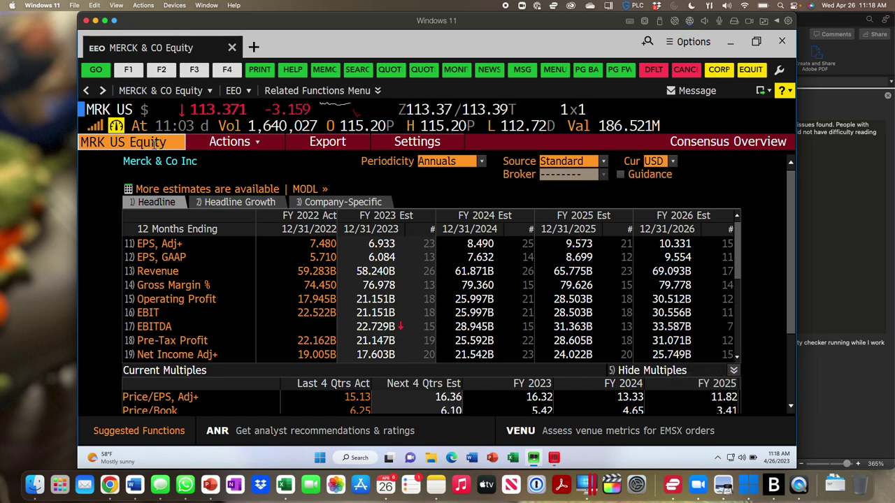
- Change the Consensus Overview to ABBV US Equity and show AbbVie's company-specific segment estimates
{"action": "left_click", "coordinate": [153, 142]}
{"action": "type", "text": "abbv"}
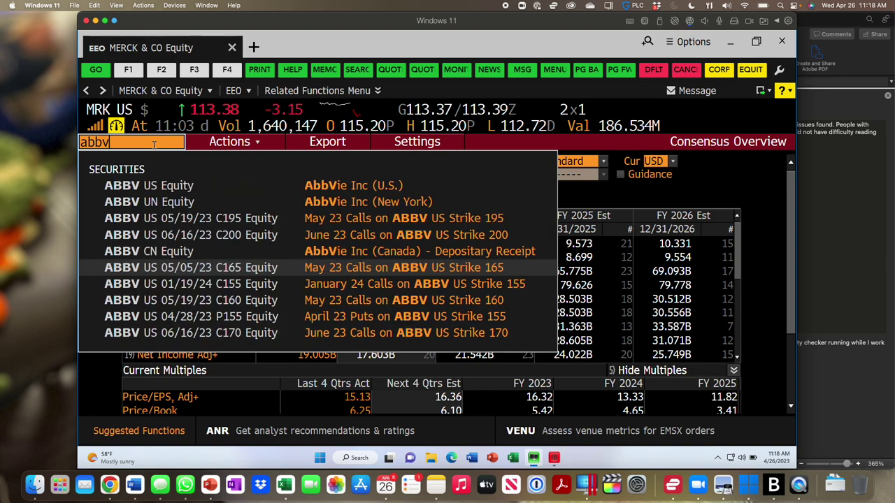
{"action": "left_click", "coordinate": [139, 187]}
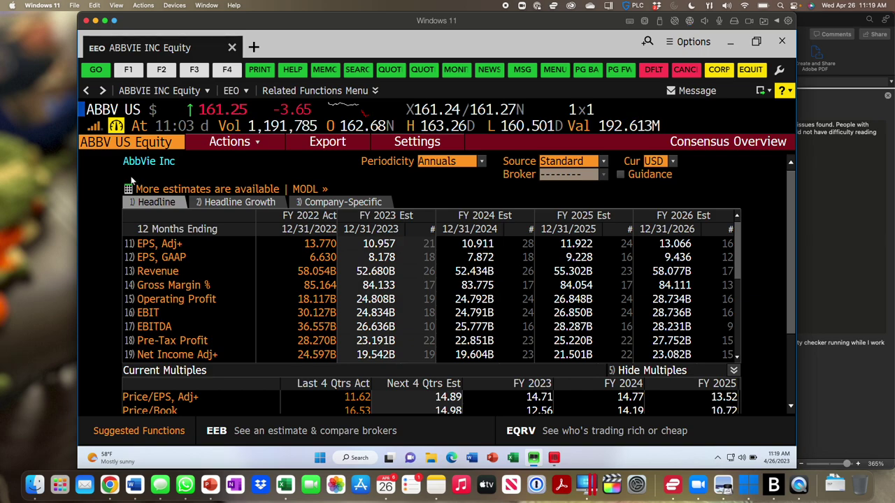
{"action": "left_click", "coordinate": [352, 202]}
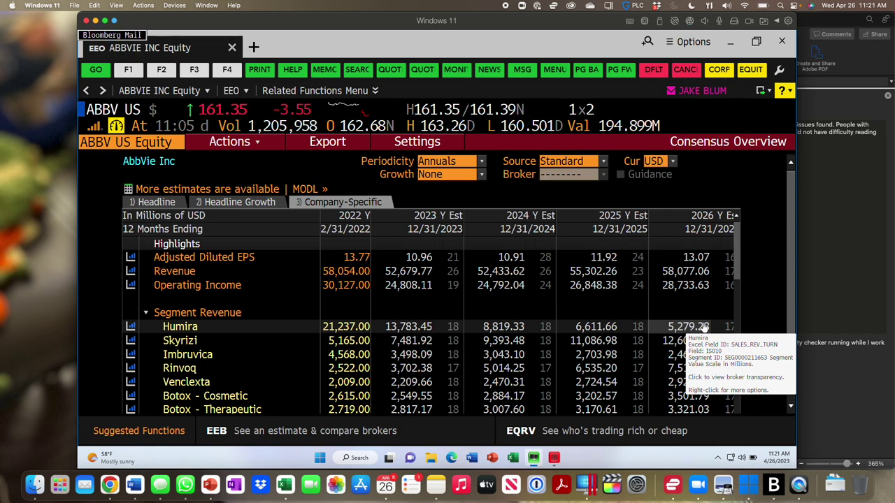
- Open the Bloomberg Intelligence Primer (BICO) for AbbVie
{"action": "type", "text": "BICO"}
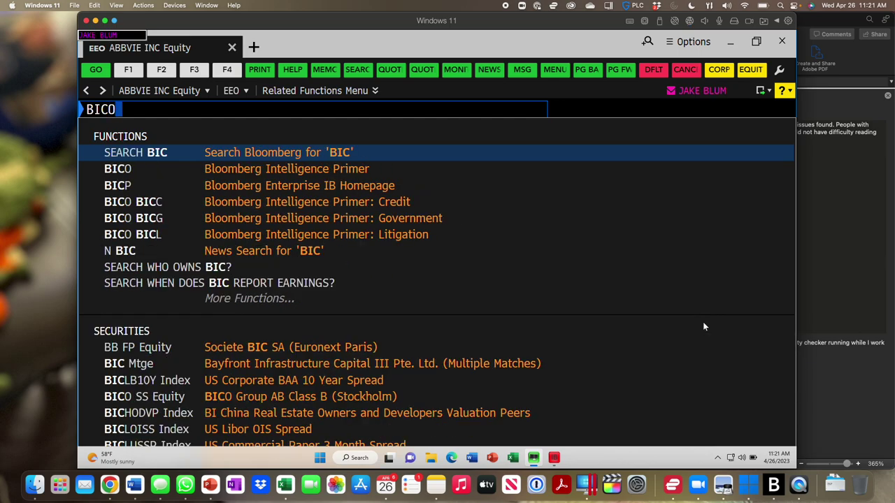
{"action": "key", "text": "Return"}
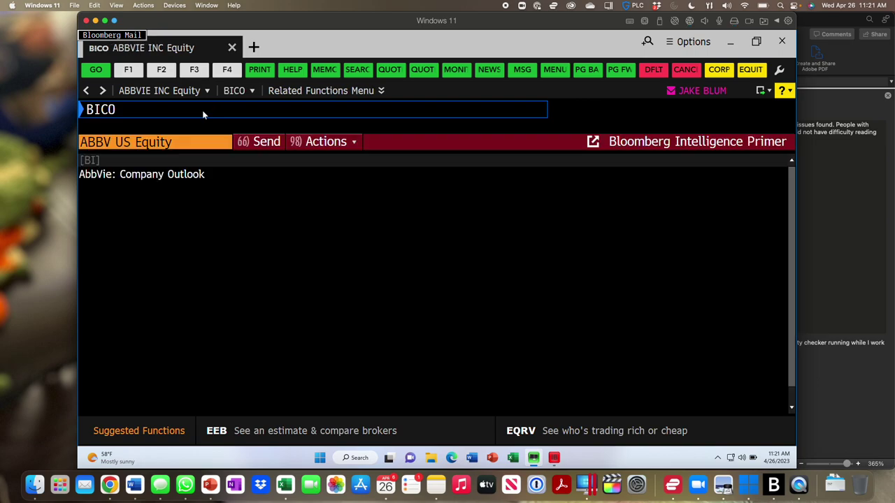
- Load MRK US Equity and read its Company Outlook in the Bloomberg Intelligence Primer (BICO)
{"action": "type", "text": "M"}
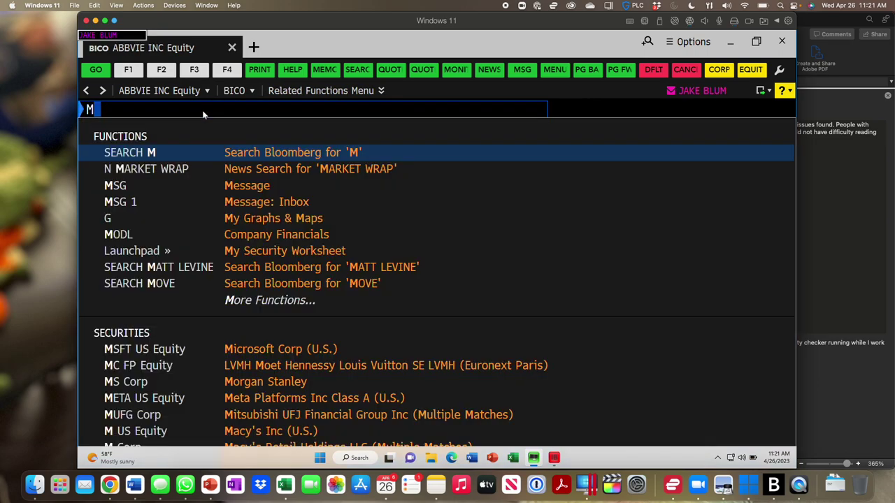
{"action": "type", "text": "RK"}
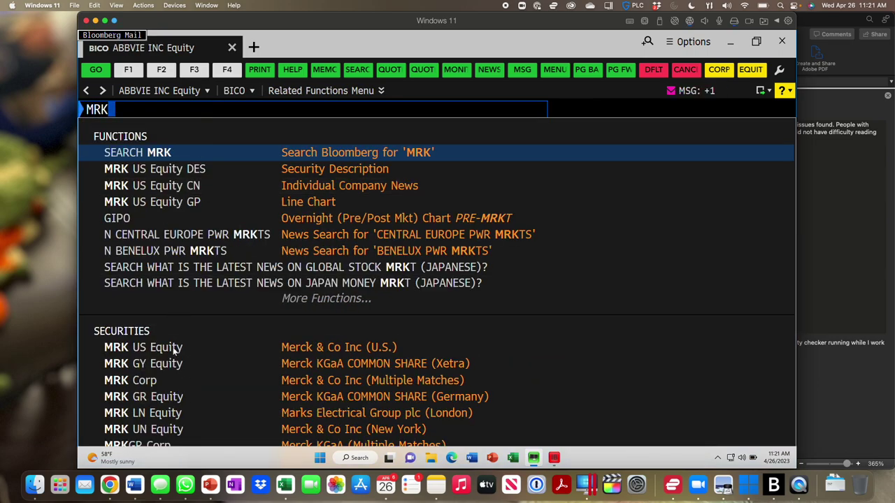
{"action": "left_click", "coordinate": [173, 349]}
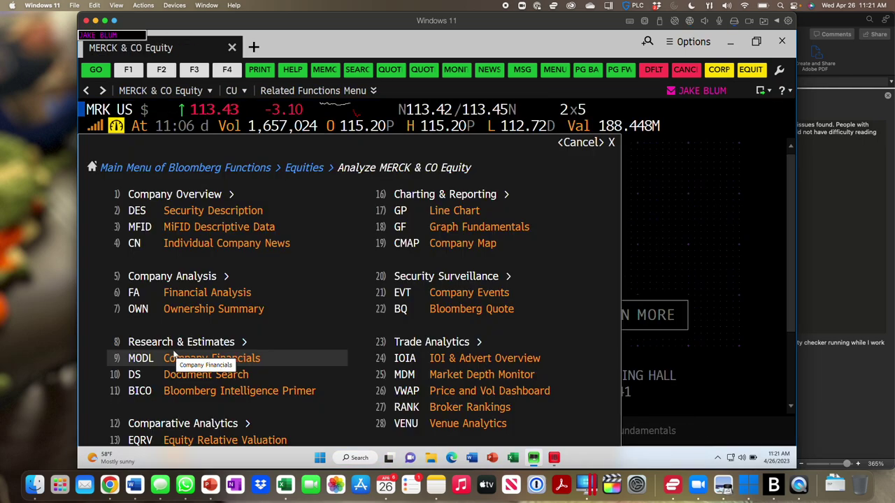
{"action": "type", "text": "BICO"}
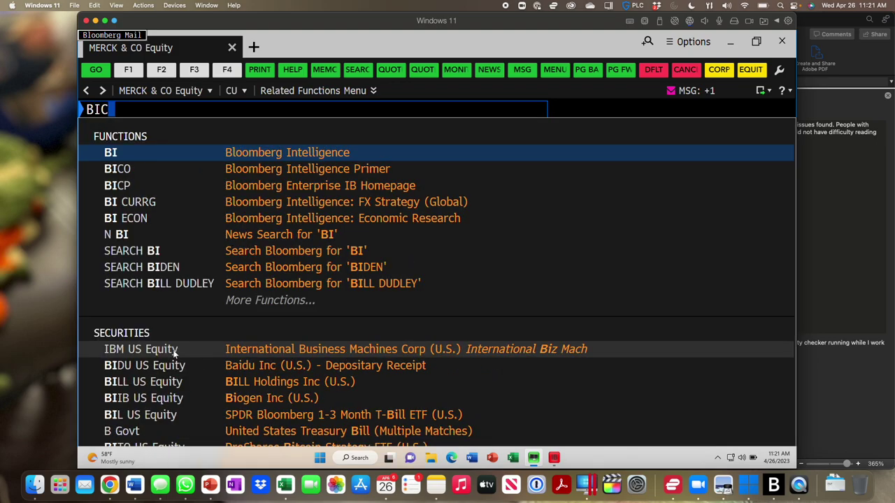
{"action": "key", "text": "Return"}
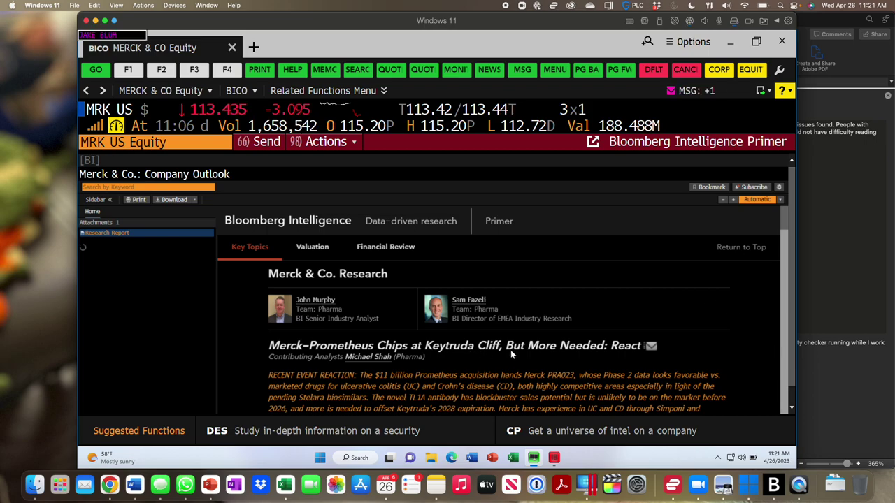
{"action": "scroll", "coordinate": [511, 350], "scroll_direction": "down", "scroll_amount": 1}
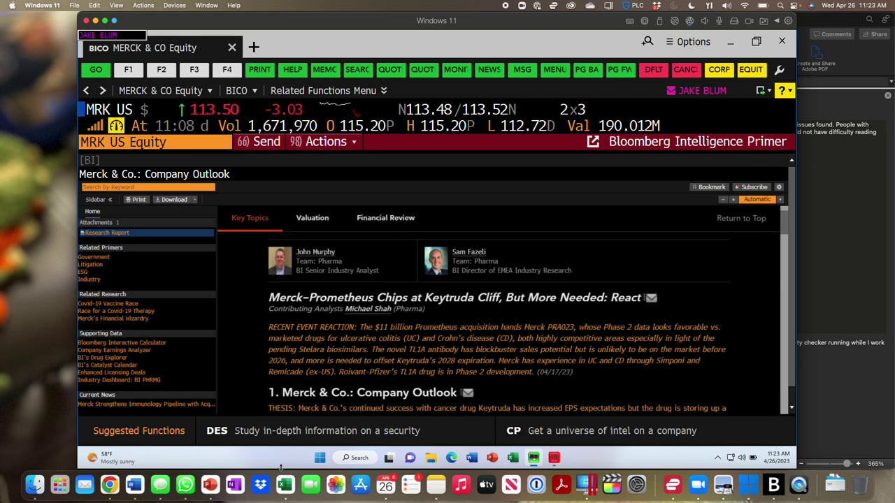
- Switch to the Excel workbook, try an Exp ROE of 40% for Abbvie in C4, and undo the change
{"action": "key", "text": "super+Tab"}
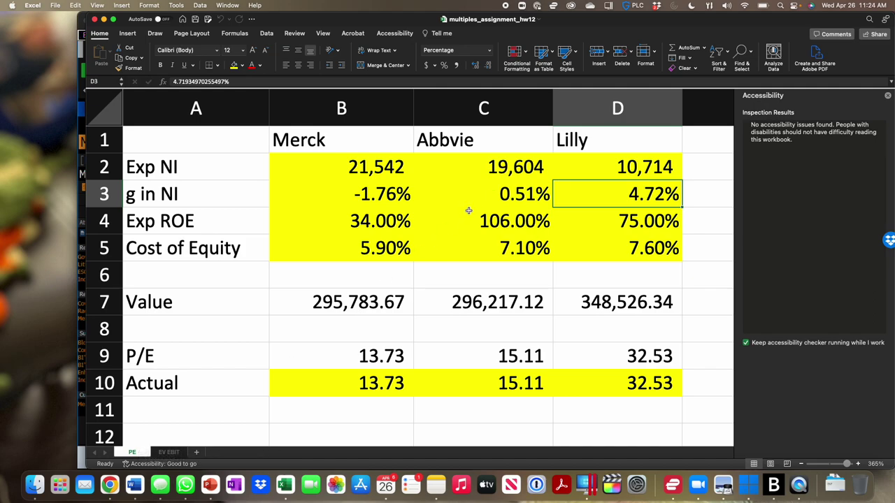
{"action": "left_click", "coordinate": [468, 210]}
{"action": "type", "text": "40"}
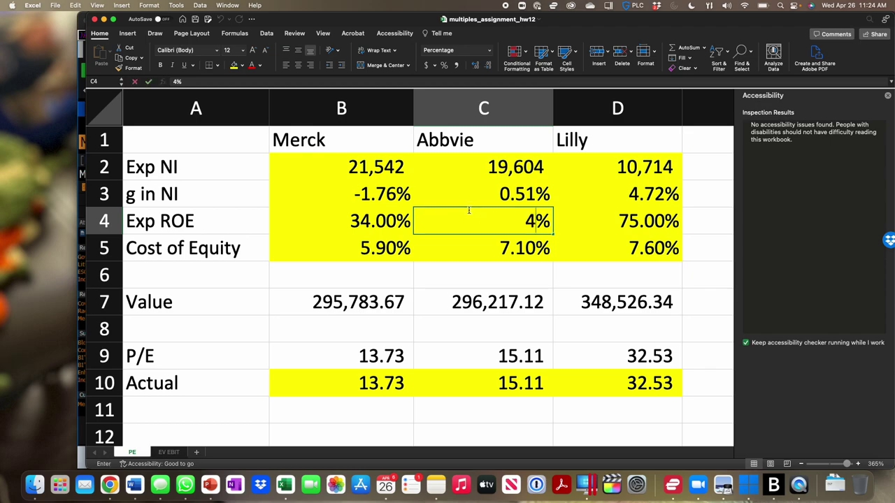
{"action": "key", "text": "Return"}
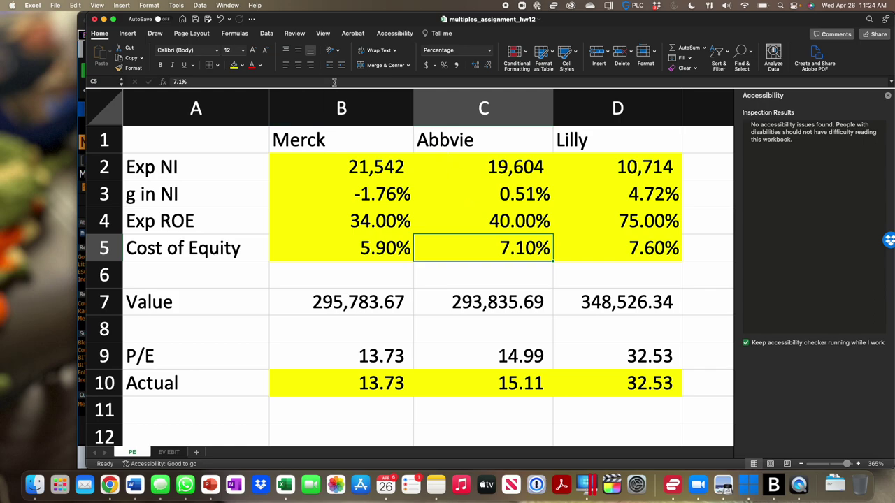
{"action": "left_click", "coordinate": [220, 19]}
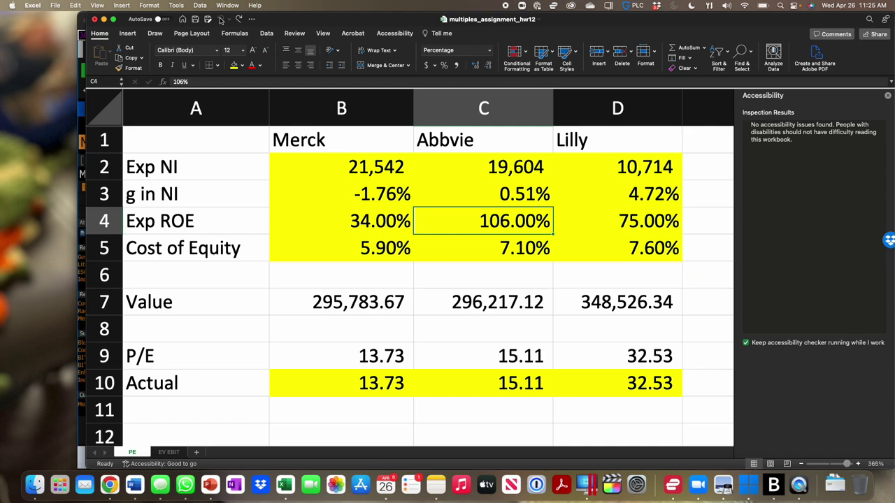
- Try a Cost of Equity of 5.9% for Abbvie in C5 and undo the change
{"action": "left_click", "coordinate": [533, 248]}
{"action": "type", "text": "5"}
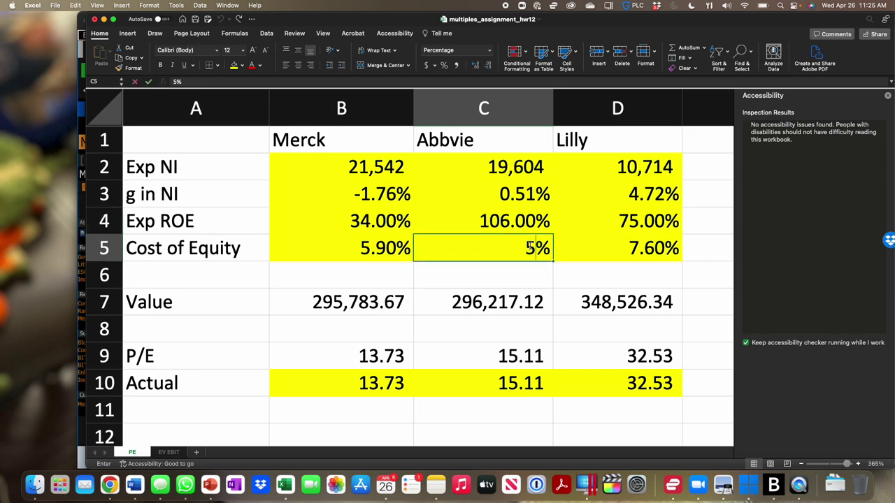
{"action": "type", "text": ".9"}
{"action": "key", "text": "Return"}
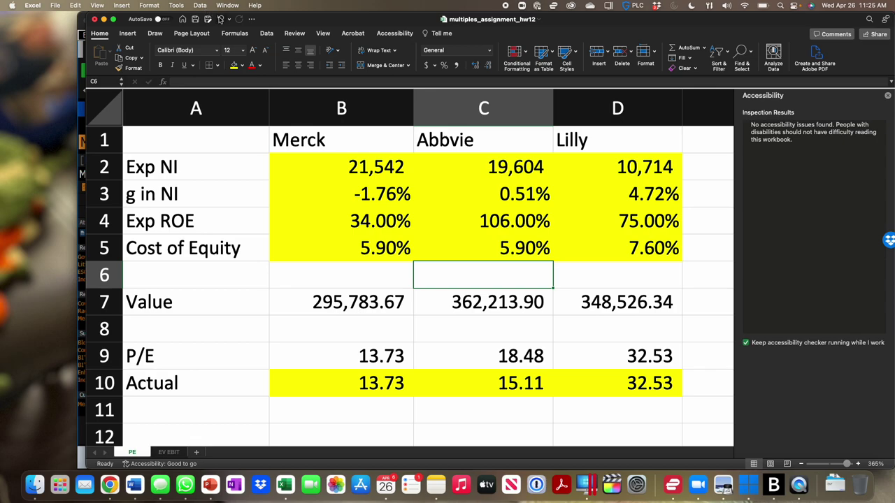
{"action": "left_click", "coordinate": [220, 19]}
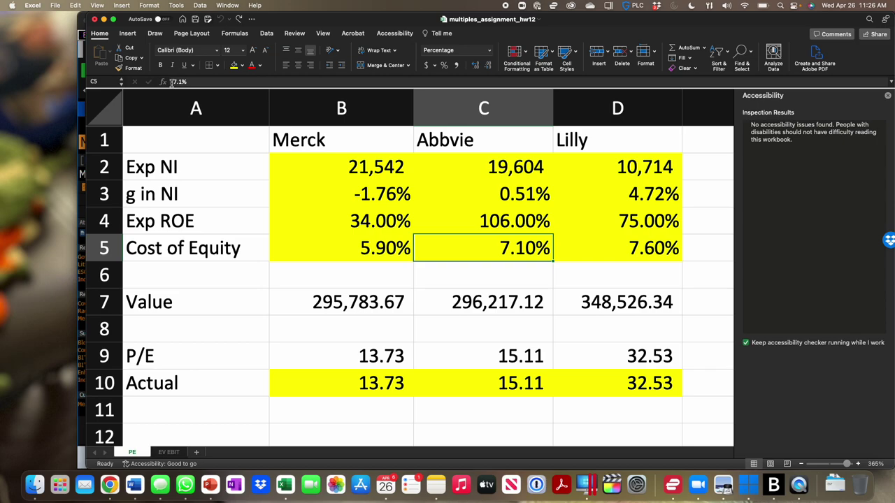
- Switch to the Bloomberg terminal, load LLY US Equity, and open its Consensus Overview (EEO)
{"action": "left_click", "coordinate": [774, 484]}
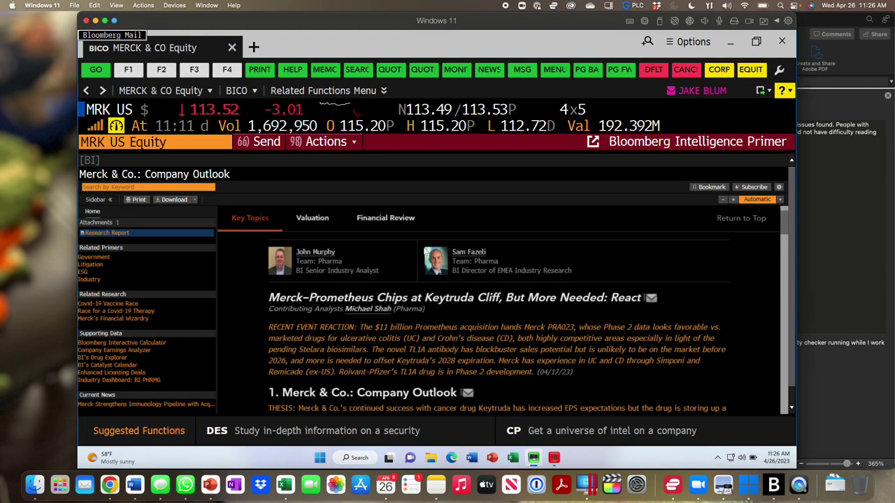
{"action": "type", "text": "LLY"}
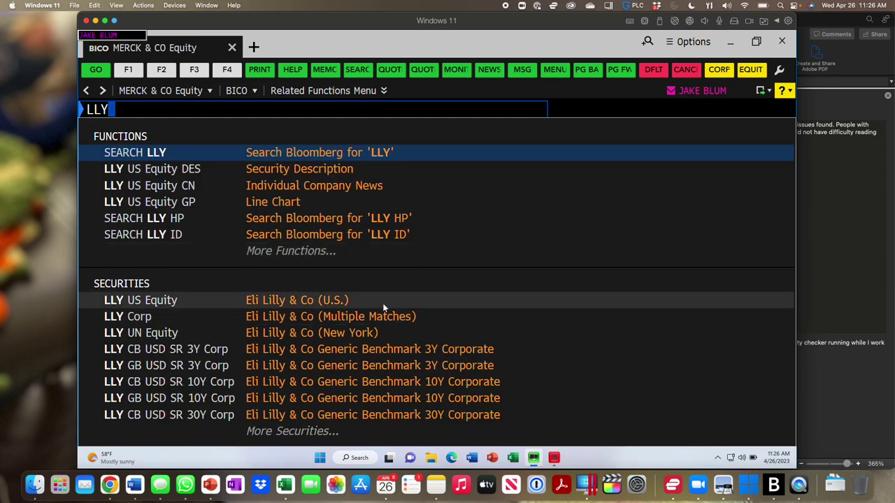
{"action": "left_click", "coordinate": [383, 303]}
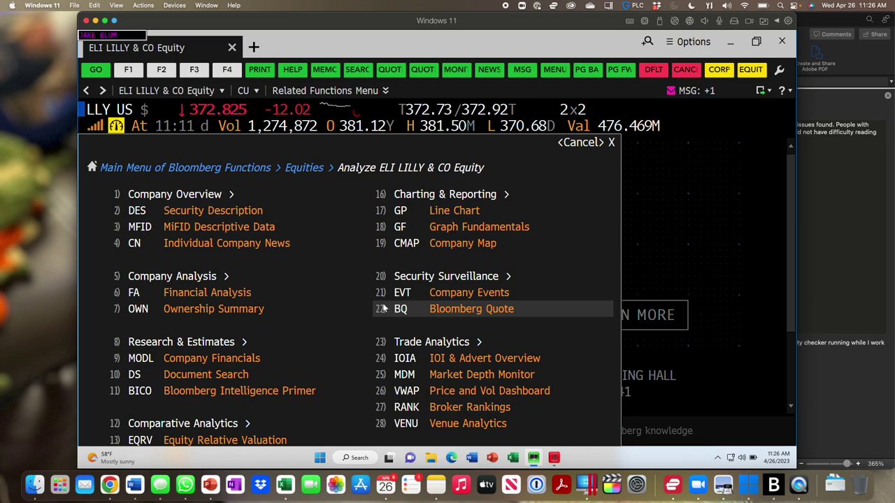
{"action": "type", "text": "EEO"}
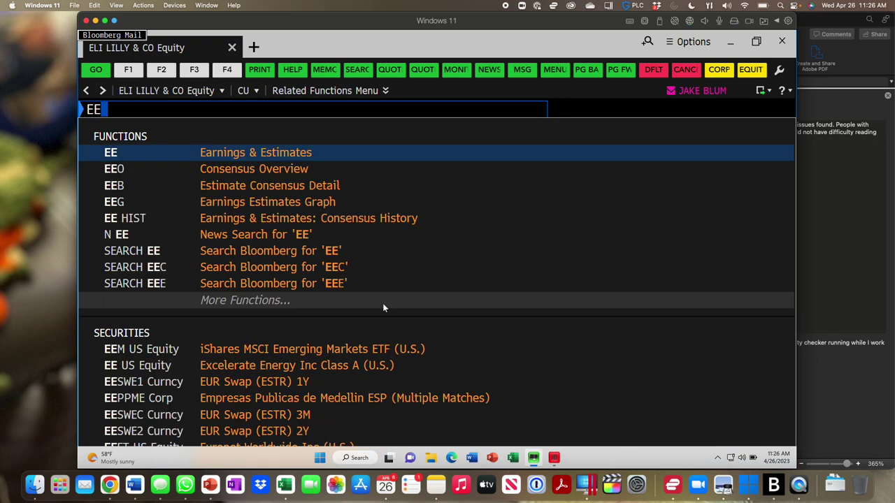
{"action": "key", "text": "Return"}
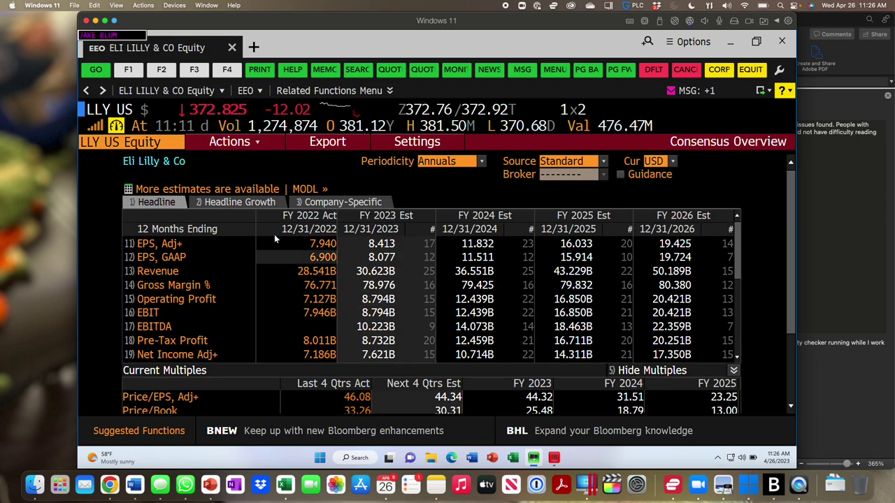
- Show Lilly's company-specific estimates and examine the product revenue forecasts, including Mounjaro
{"action": "left_click", "coordinate": [347, 201]}
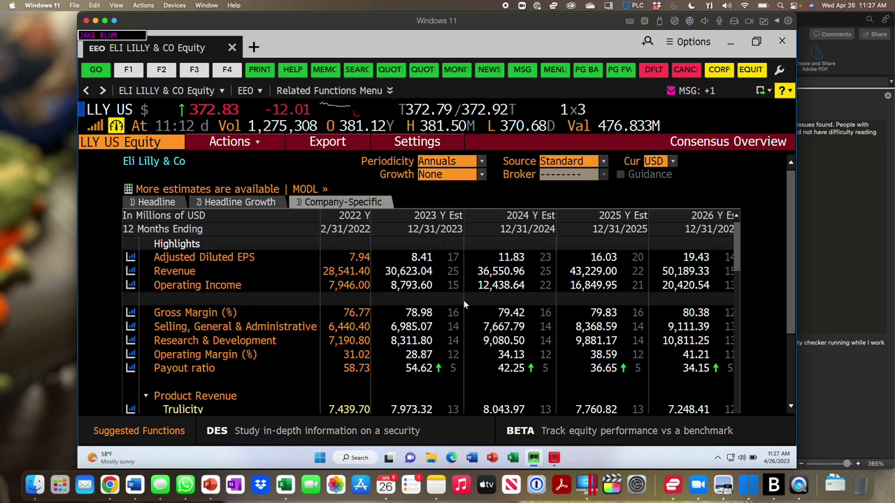
{"action": "scroll", "coordinate": [600, 324], "scroll_direction": "down", "scroll_amount": 5}
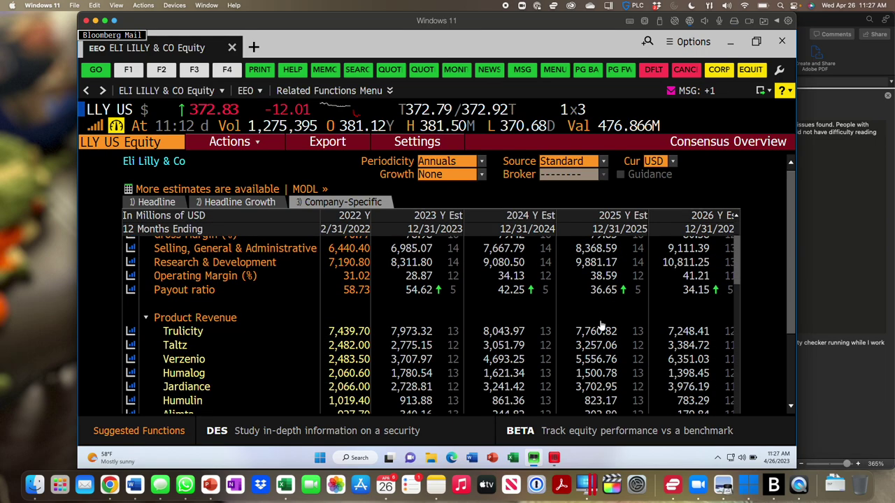
{"action": "scroll", "coordinate": [600, 324], "scroll_direction": "down", "scroll_amount": 1}
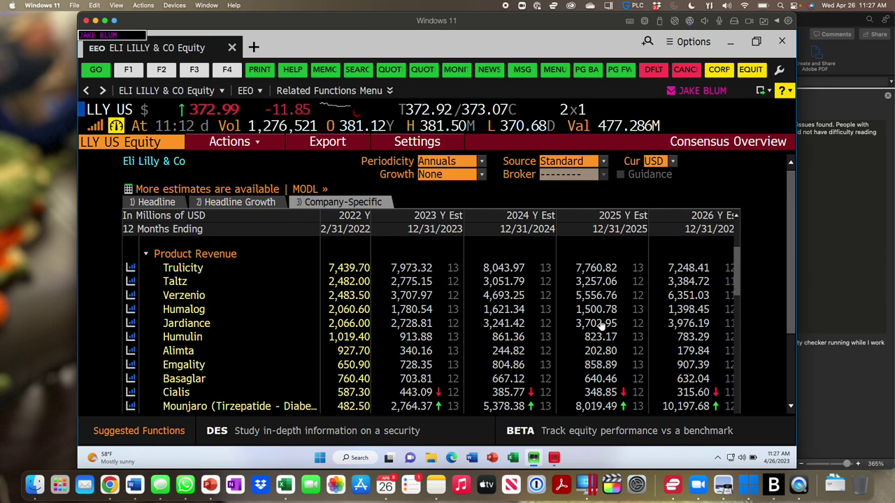
{"action": "scroll", "coordinate": [600, 323], "scroll_direction": "down", "scroll_amount": 1}
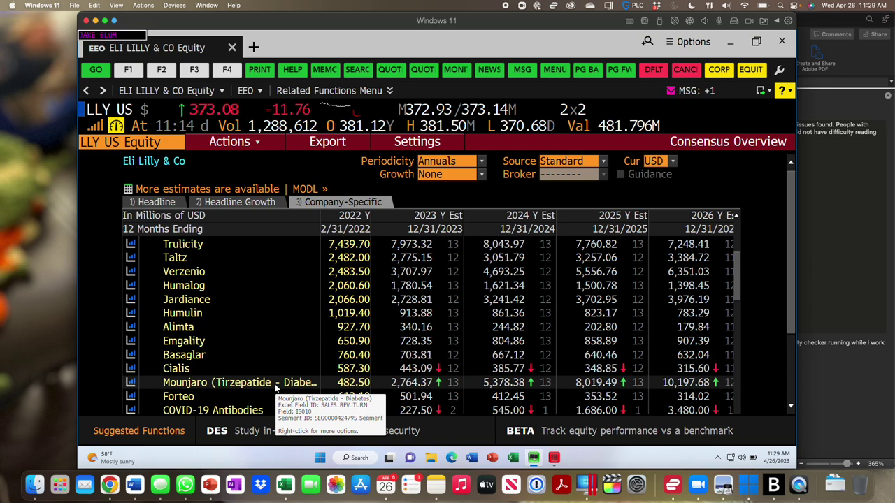
- Switch to the Excel workbook, review the multiples on the EV EBIT sheet, and close the Accessibility inspection results
{"action": "key", "text": "super+Tab"}
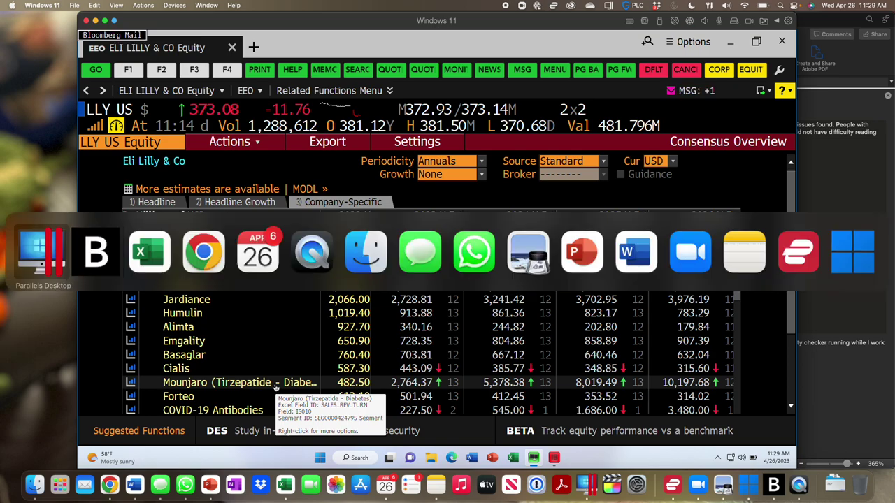
{"action": "key", "text": "super+Tab"}
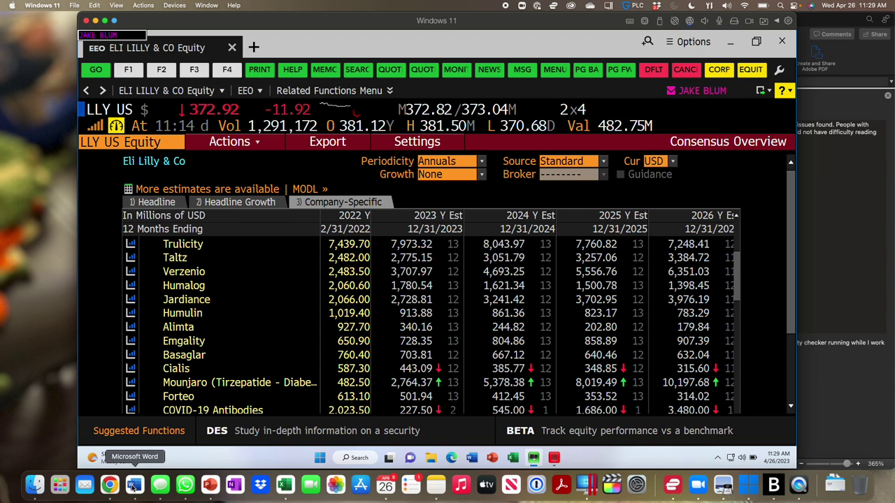
{"action": "left_click", "coordinate": [284, 485]}
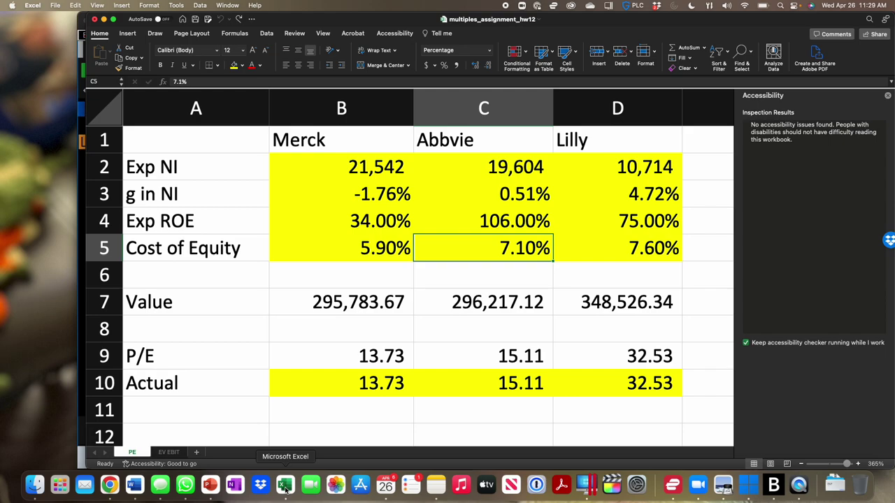
{"action": "left_click", "coordinate": [180, 455]}
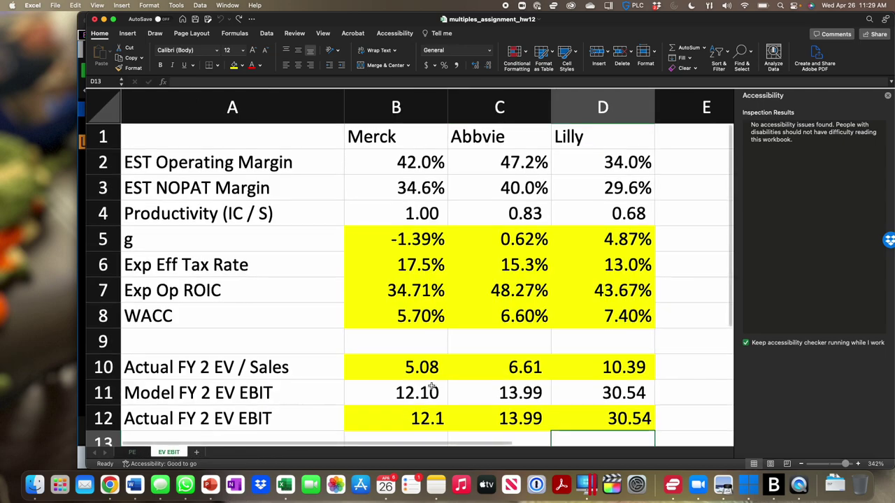
{"action": "scroll", "coordinate": [410, 373], "scroll_direction": "down", "scroll_amount": 2}
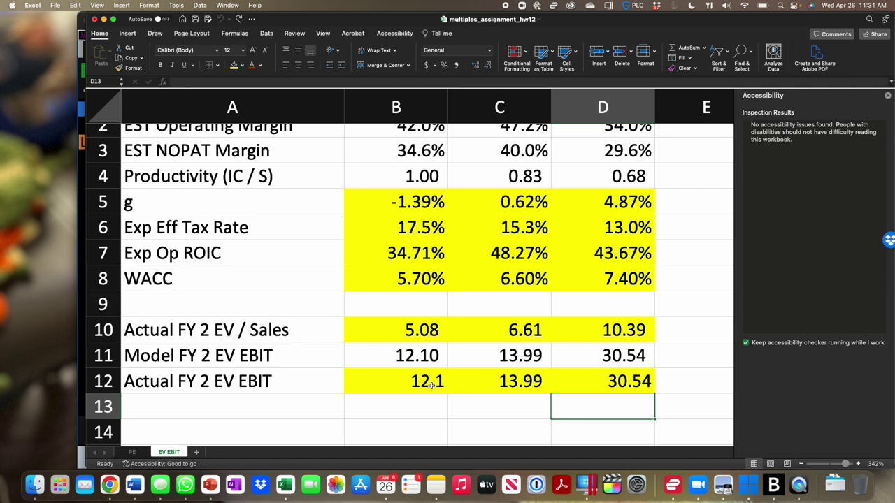
{"action": "scroll", "coordinate": [432, 386], "scroll_direction": "up", "scroll_amount": 2}
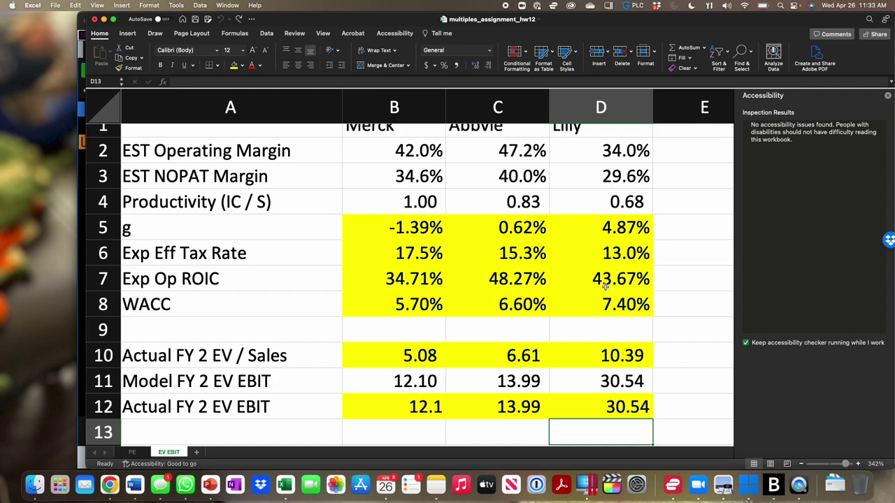
{"action": "left_click", "coordinate": [887, 96]}
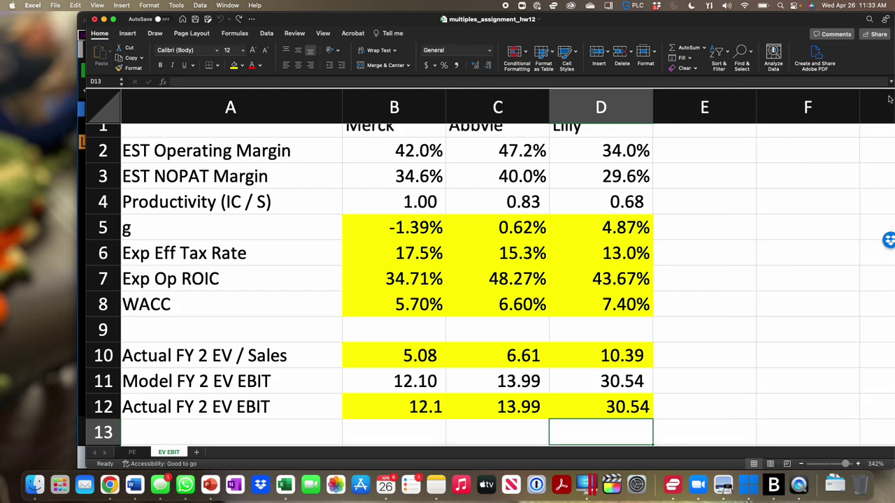
- Switch to the Bloomberg terminal, open Top News (TOP), and skim the headlines
{"action": "left_click", "coordinate": [778, 498]}
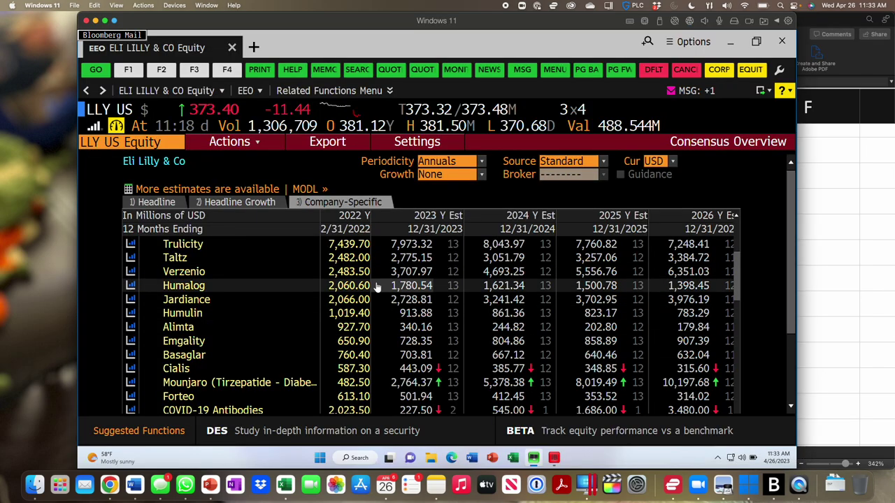
{"action": "type", "text": "T"}
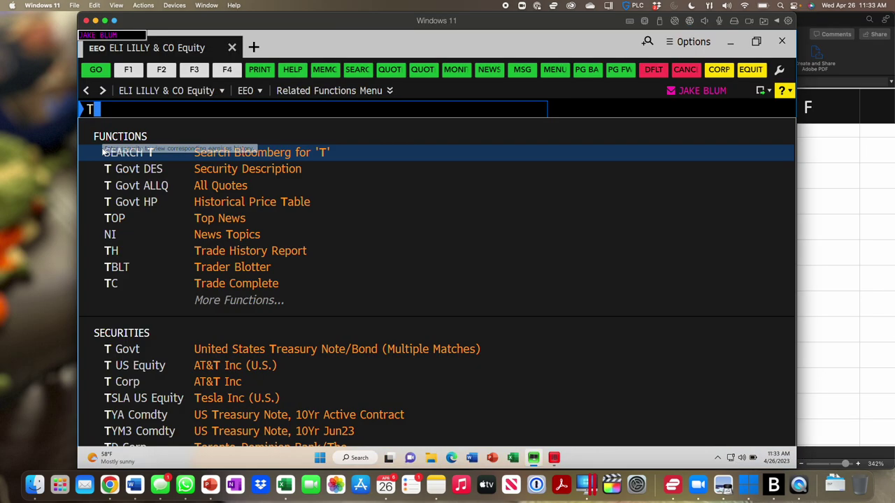
{"action": "type", "text": "OP"}
{"action": "key", "text": "Return"}
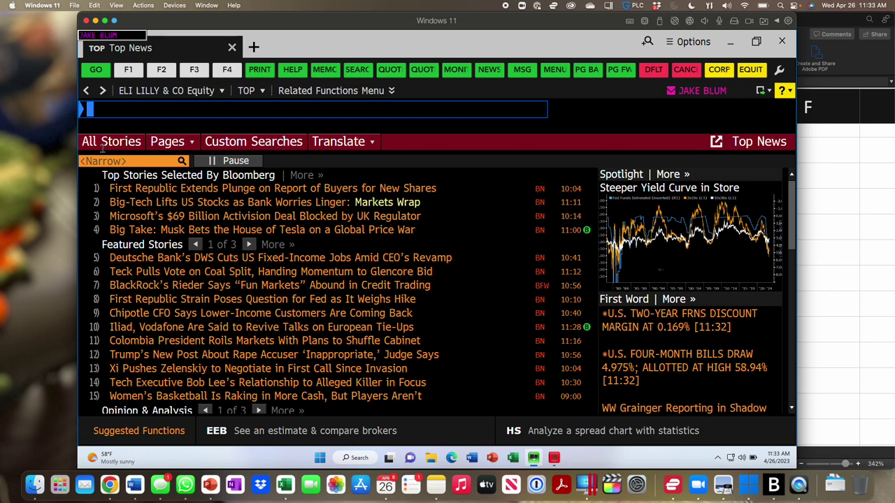
{"action": "scroll", "coordinate": [159, 266], "scroll_direction": "down", "scroll_amount": 5}
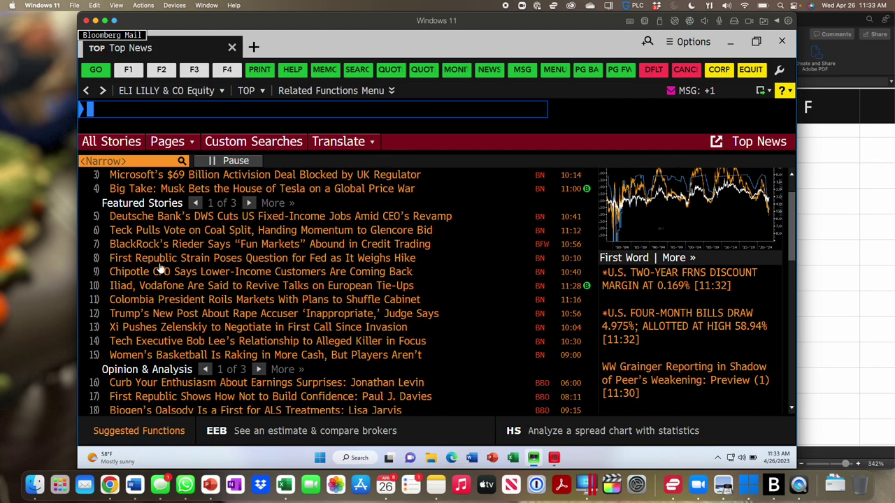
{"action": "scroll", "coordinate": [159, 267], "scroll_direction": "down", "scroll_amount": 5}
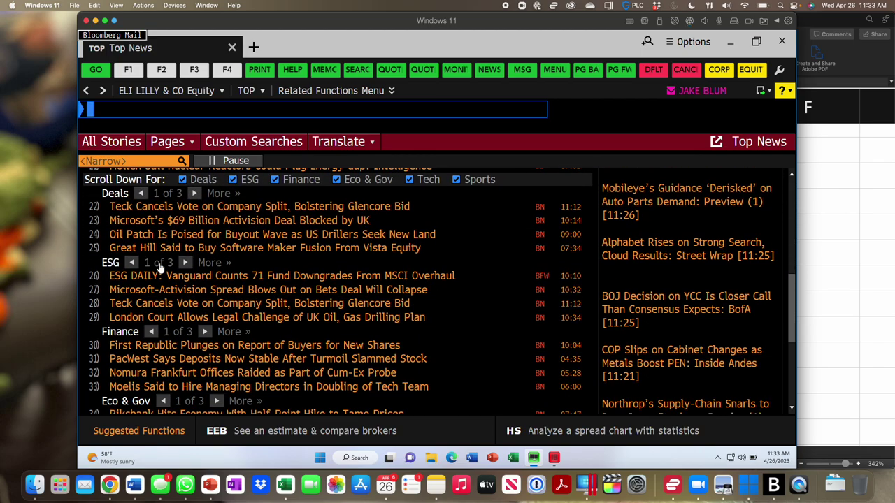
{"action": "scroll", "coordinate": [160, 267], "scroll_direction": "up", "scroll_amount": 10}
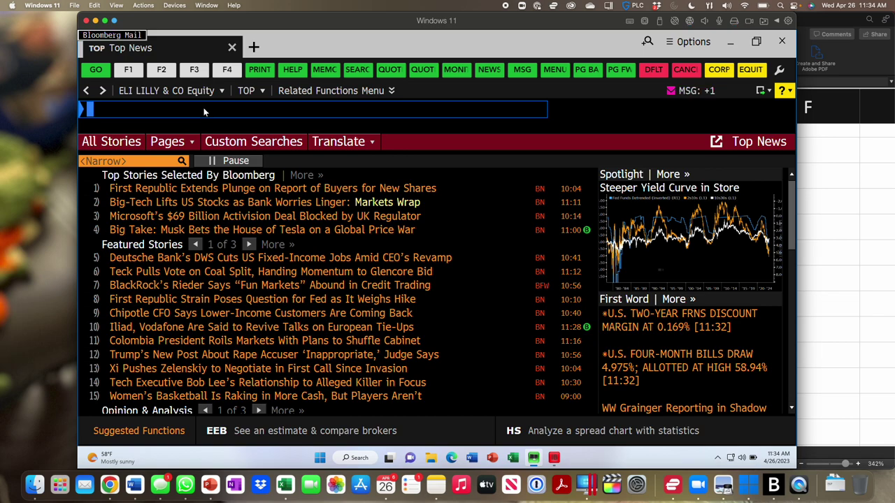
{"action": "type", "text": "CN"}
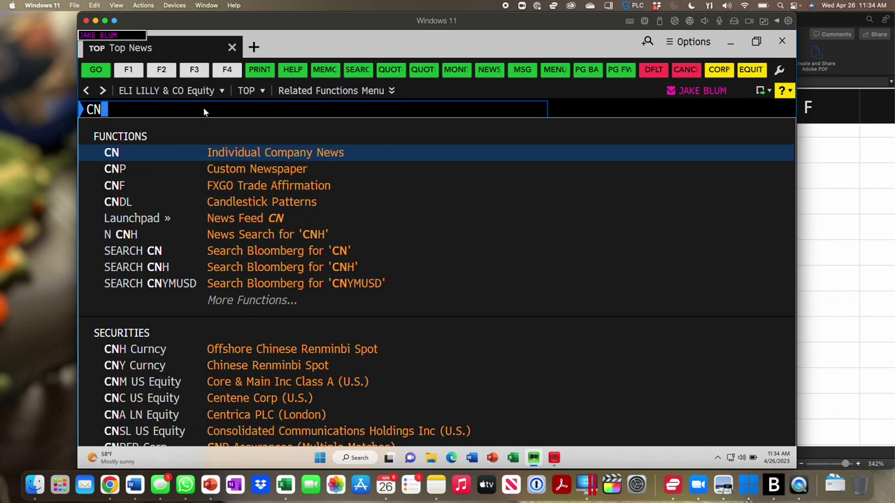
{"action": "key", "text": "BackSpace"}
{"action": "key", "text": "BackSpace"}
- Look up TESLA, load TSLA US Equity, and open its Individual Company News (CN)
{"action": "type", "text": "TES"}
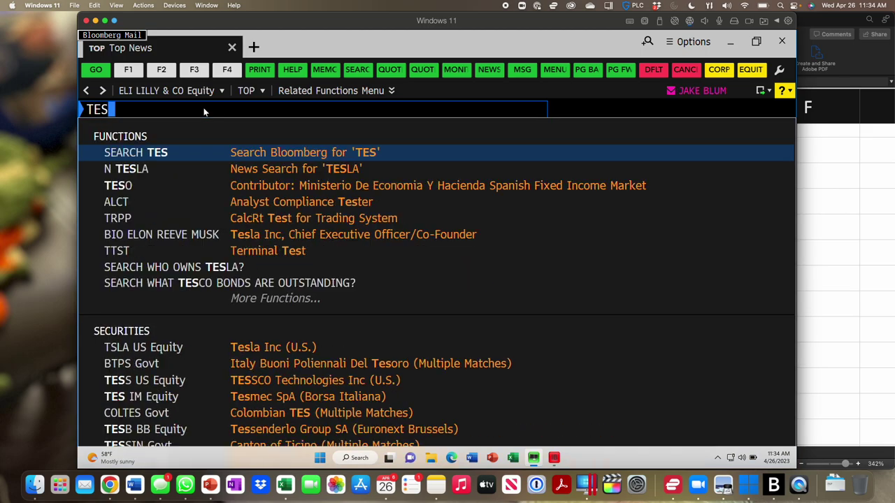
{"action": "type", "text": "LA"}
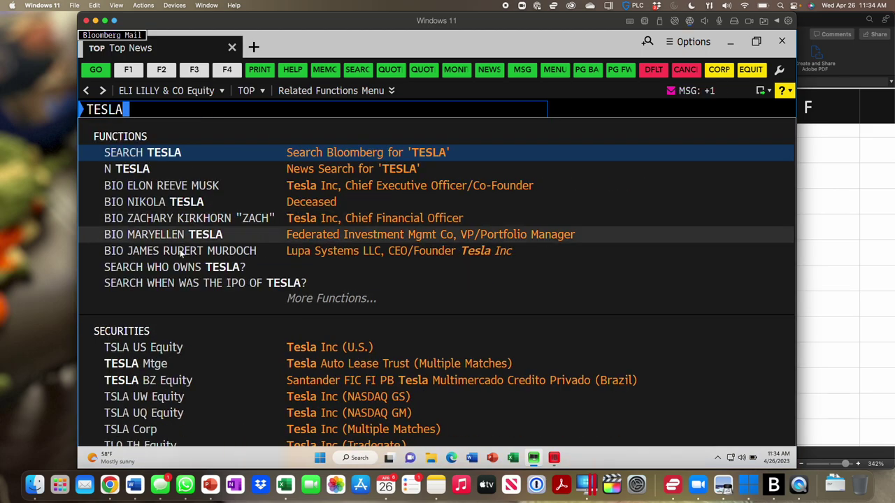
{"action": "left_click", "coordinate": [152, 348]}
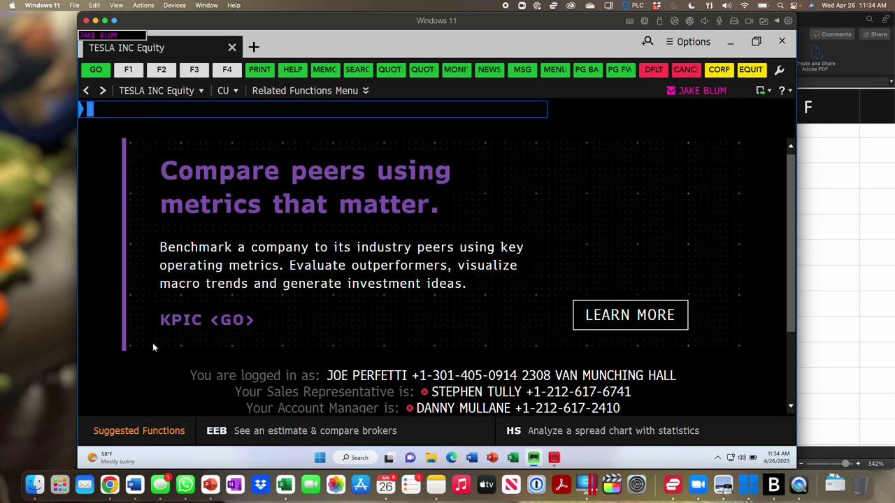
{"action": "type", "text": "CN"}
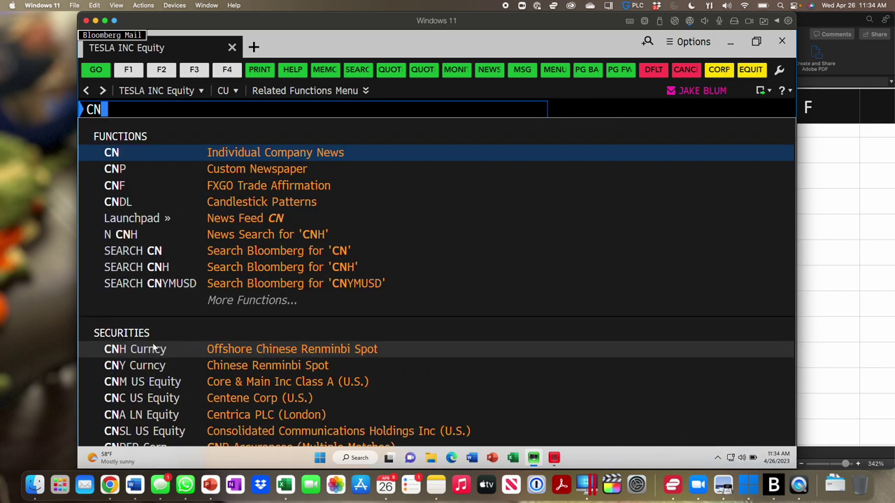
{"action": "key", "text": "Return"}
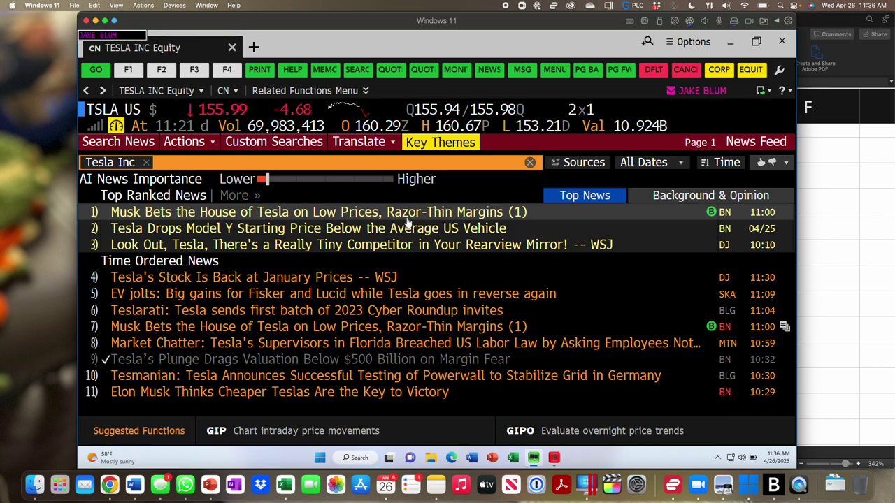
- Open the Consensus Overview (EEO) for Tesla and read its headline estimates and current multiples
{"action": "type", "text": "EEO"}
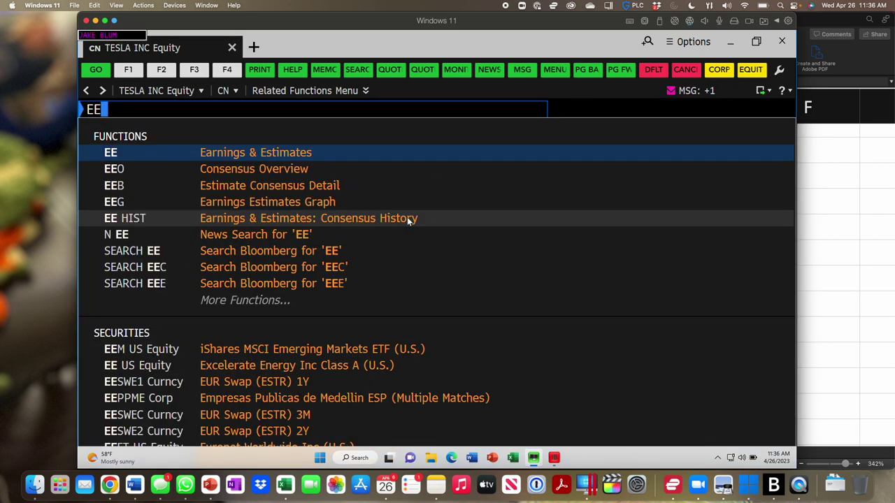
{"action": "key", "text": "Return"}
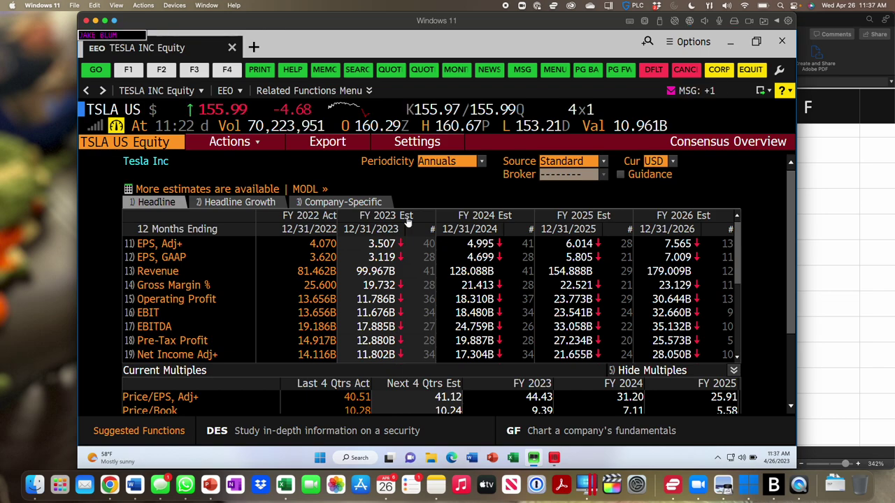
{"action": "mouse_move", "coordinate": [403, 245]}
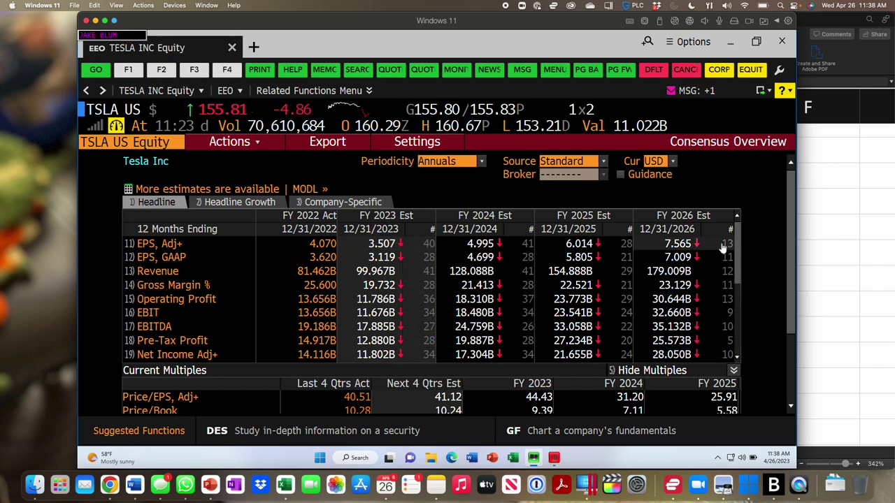
{"action": "mouse_move", "coordinate": [723, 248]}
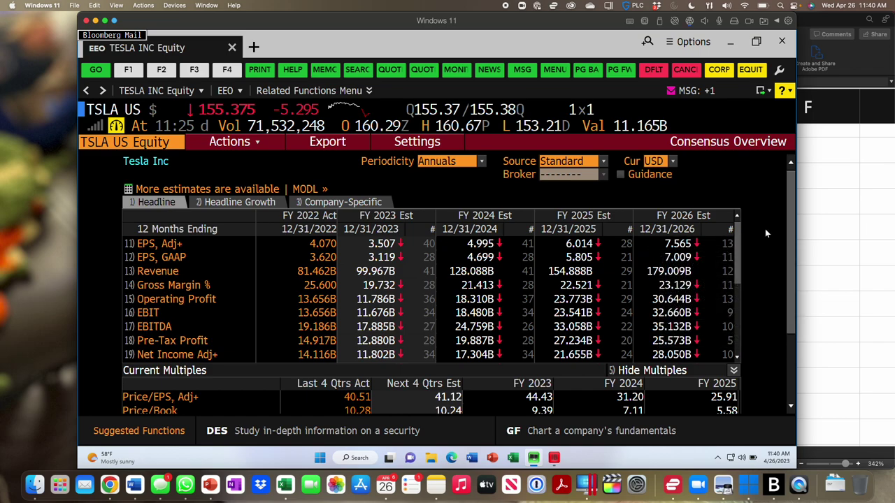
{"action": "scroll", "coordinate": [766, 290], "scroll_direction": "down", "scroll_amount": 3}
{"action": "scroll", "coordinate": [766, 289], "scroll_direction": "down", "scroll_amount": 1}
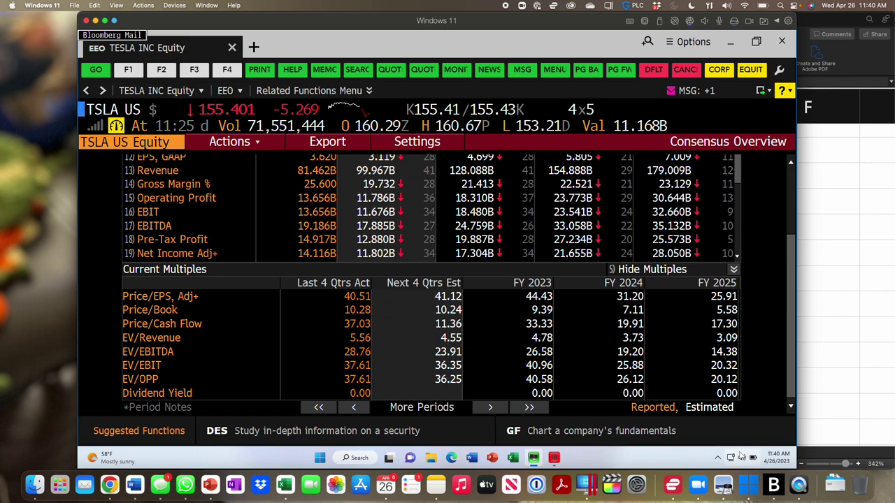
- Switch to the Excel workbook and save a copy of it as multiples_assignment_apr26 in the Spring 2023 folder
{"action": "left_click", "coordinate": [284, 490]}
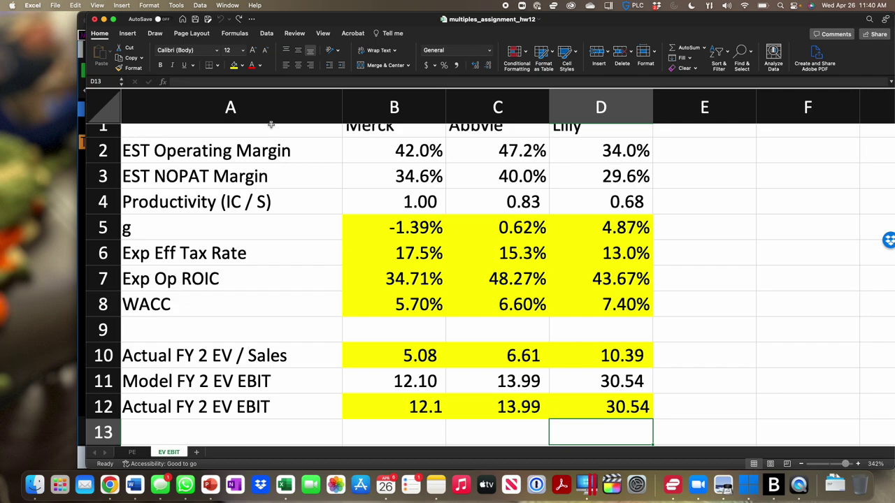
{"action": "left_click", "coordinate": [58, 10]}
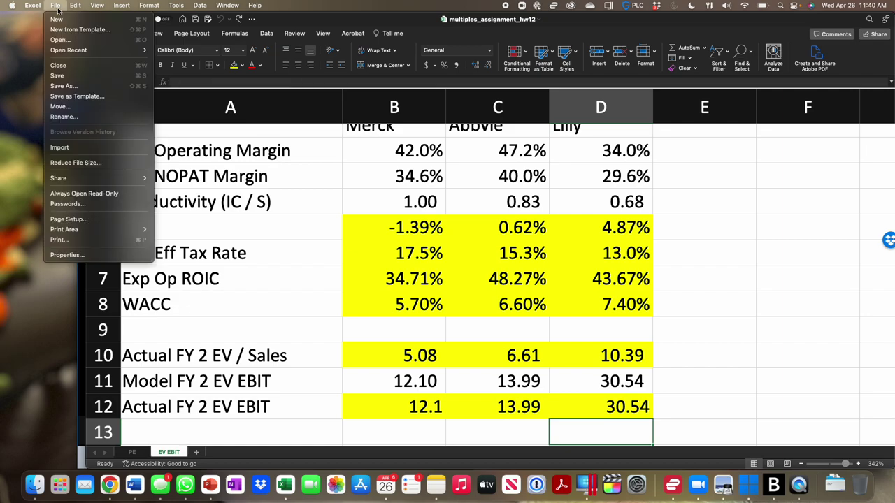
{"action": "left_click", "coordinate": [80, 88]}
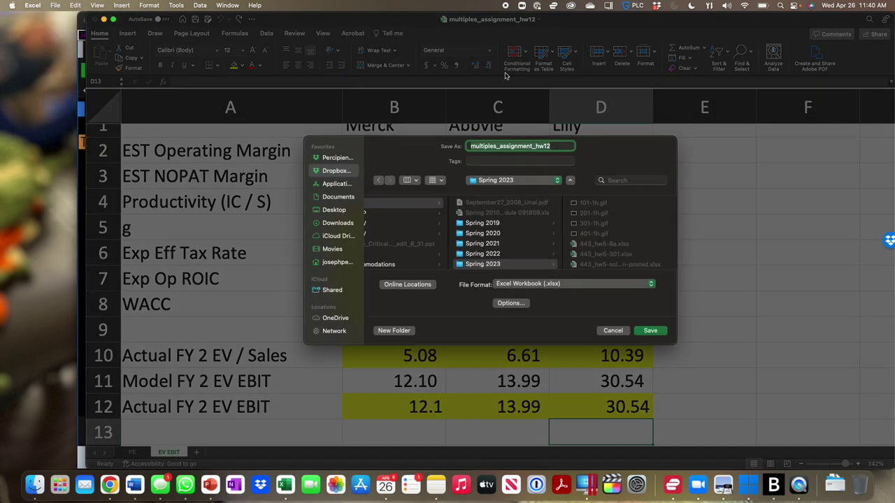
{"action": "left_click", "coordinate": [557, 148]}
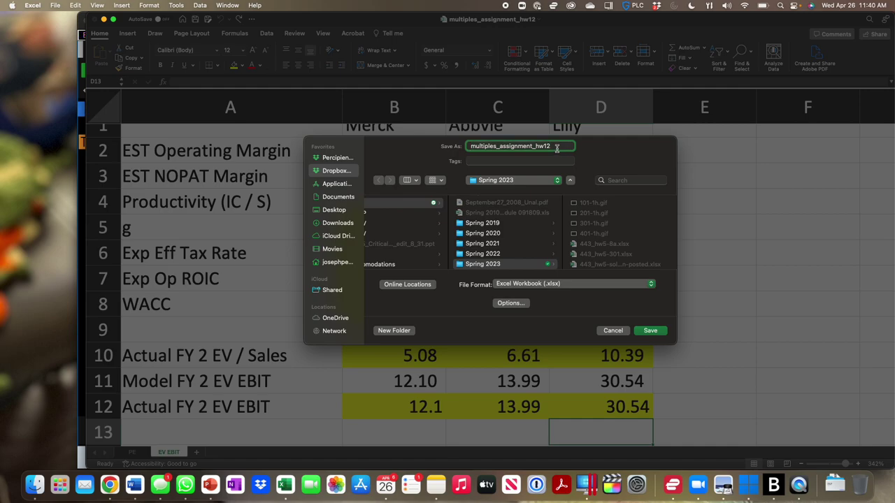
{"action": "key", "text": "BackSpace"}
{"action": "key", "text": "BackSpace"}
{"action": "type", "text": "apr26"}
{"action": "key", "text": "Return"}
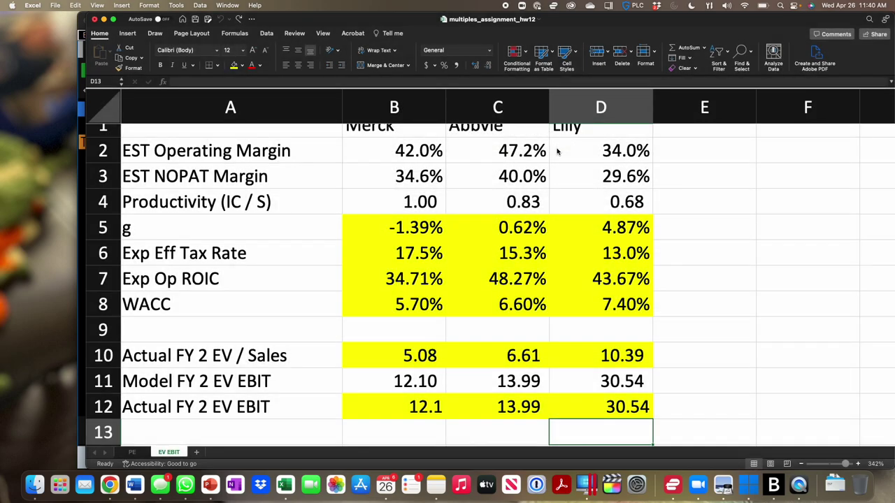
- On the PE sheet, replace the company heading in B1 with Tesla
{"action": "scroll", "coordinate": [443, 174], "scroll_direction": "up", "scroll_amount": 1}
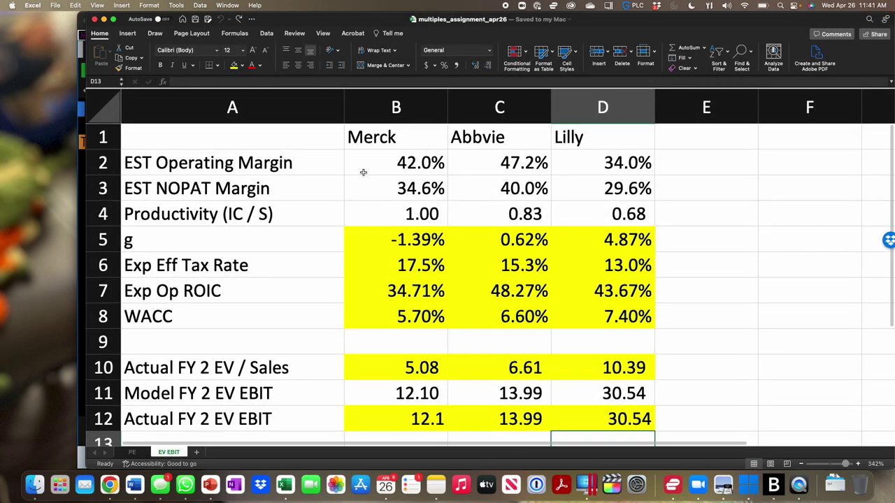
{"action": "left_click", "coordinate": [133, 453]}
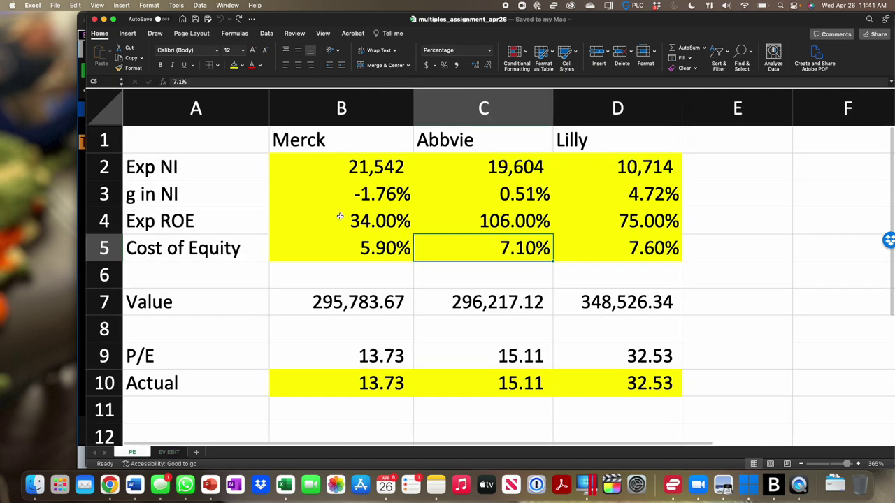
{"action": "left_click", "coordinate": [355, 133]}
{"action": "type", "text": "Tesla"}
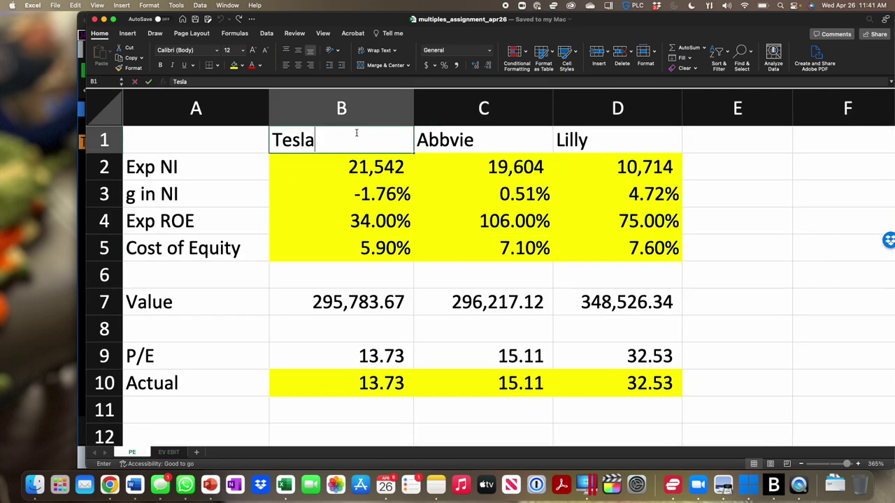
{"action": "key", "text": "Return"}
{"action": "key", "text": "BackSpace"}
{"action": "key", "text": "Escape"}
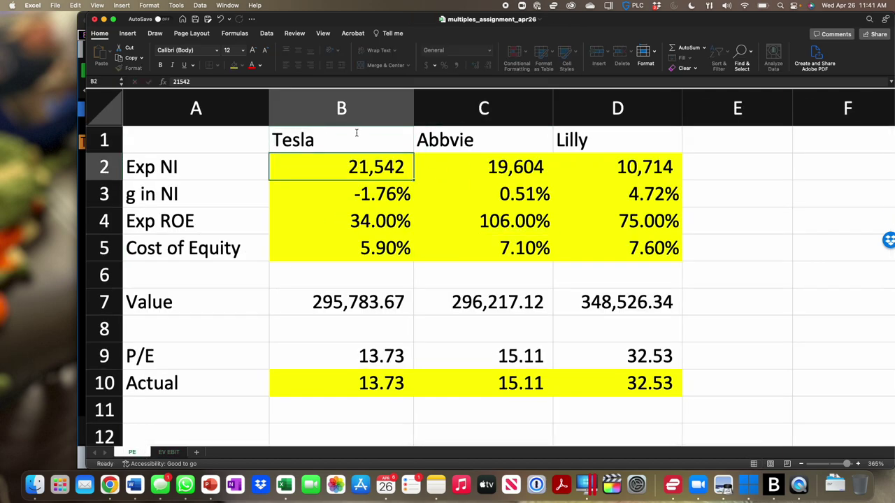
- Look up Tesla's FY 2024 adjusted net income estimate in Bloomberg, and enter 17304 as Tesla's Exp NI in the Excel sheet
{"action": "key", "text": "super+Tab"}
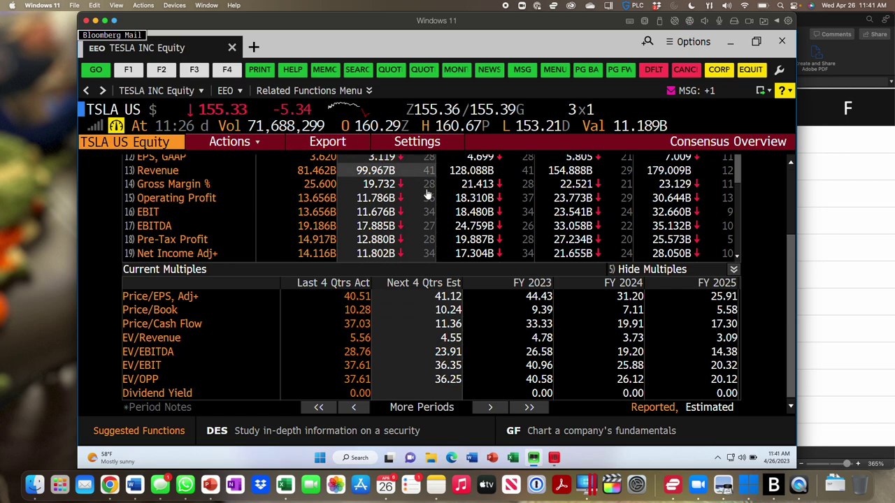
{"action": "scroll", "coordinate": [432, 199], "scroll_direction": "up", "scroll_amount": 3}
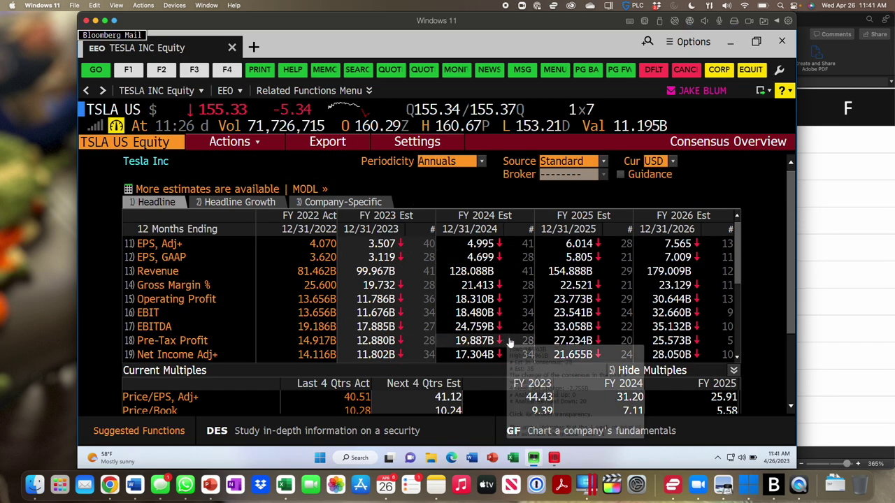
{"action": "mouse_move", "coordinate": [495, 359]}
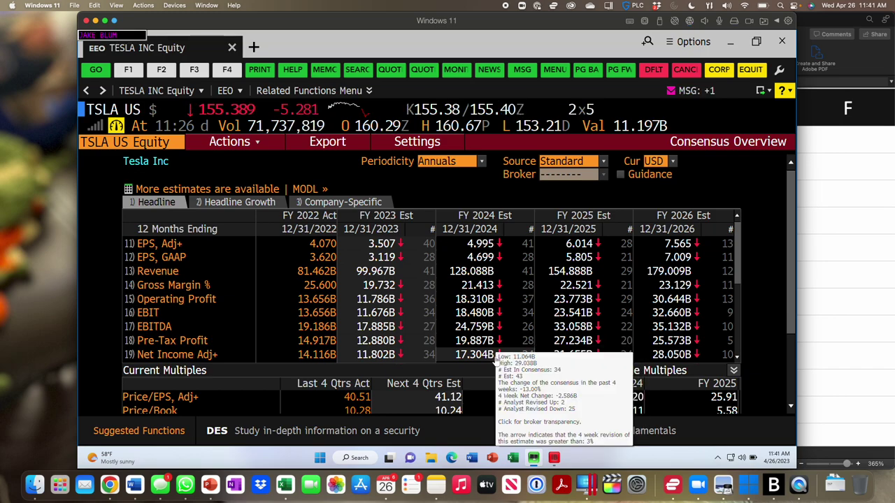
{"action": "key", "text": "super+Tab"}
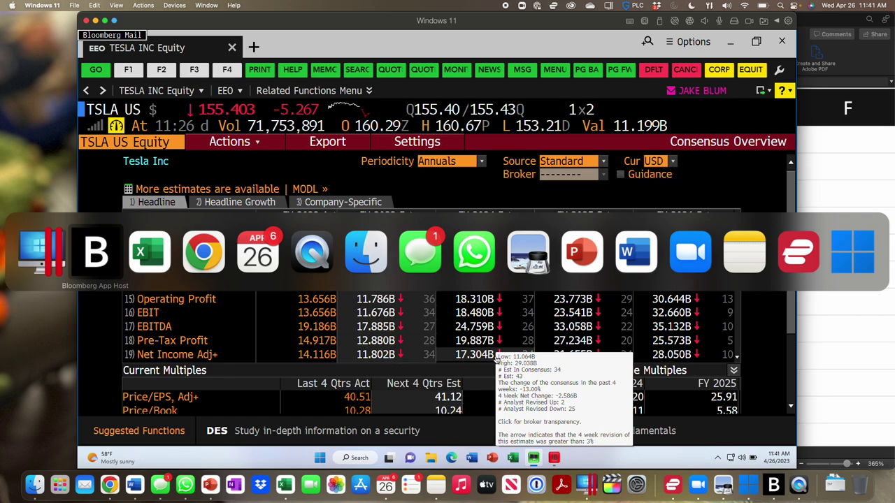
{"action": "type", "text": "17"}
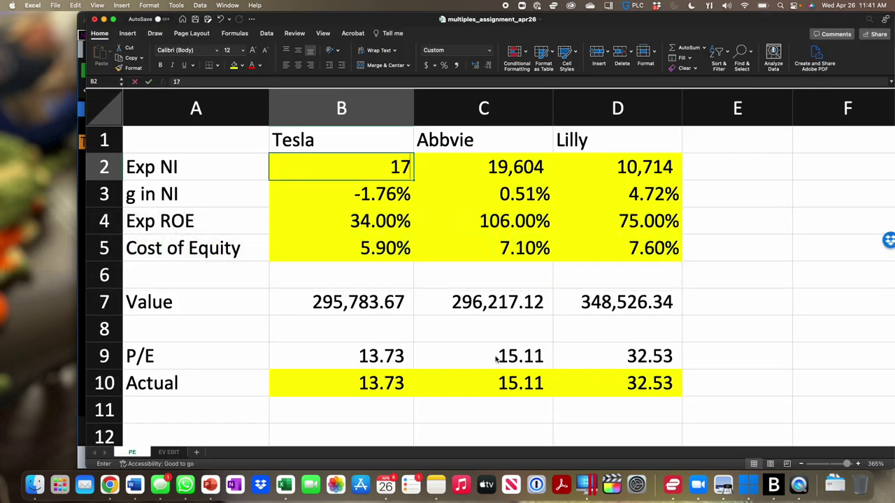
{"action": "type", "text": "304"}
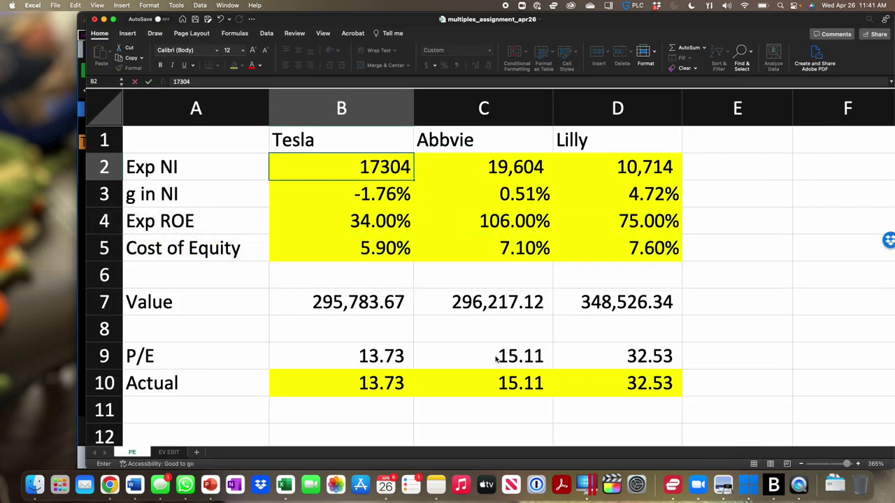
{"action": "key", "text": "Return"}
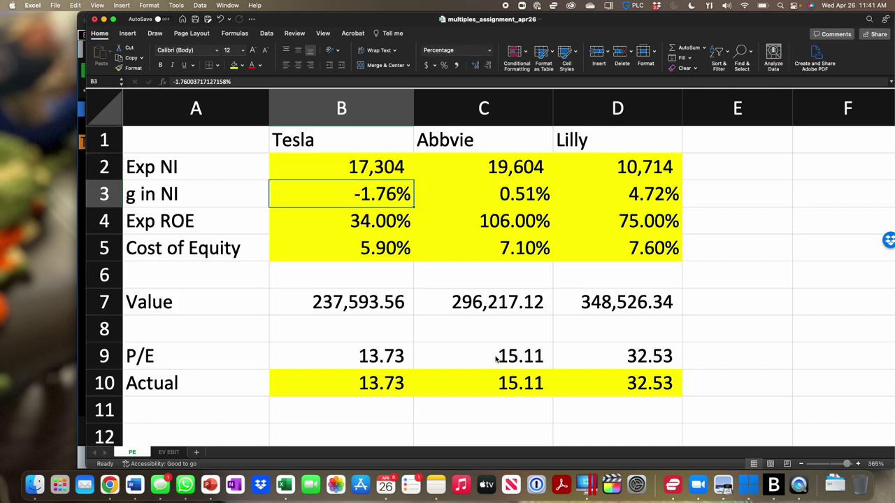
- Find the Return on Equity estimates in Bloomberg's consensus table, and set Tesla's Exp ROE to 23% in Excel
{"action": "key", "text": "super+Tab"}
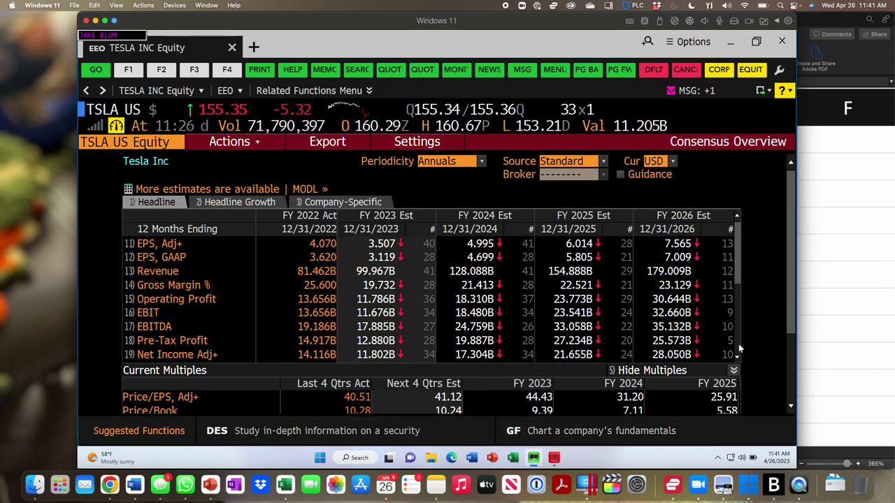
{"action": "left_click", "coordinate": [738, 344]}
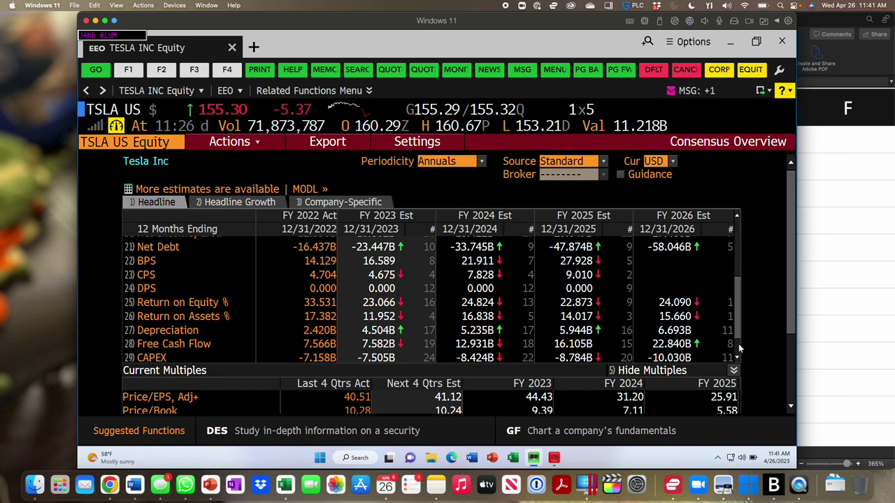
{"action": "key", "text": "super+Tab"}
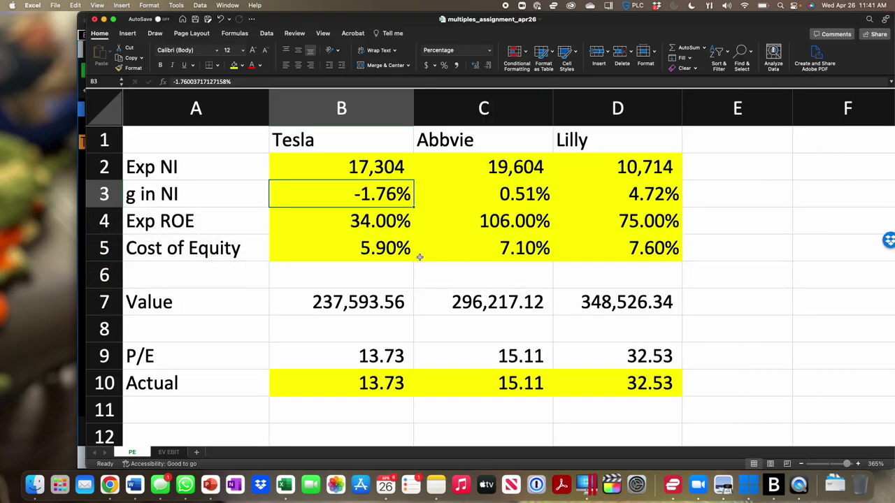
{"action": "left_click", "coordinate": [355, 252]}
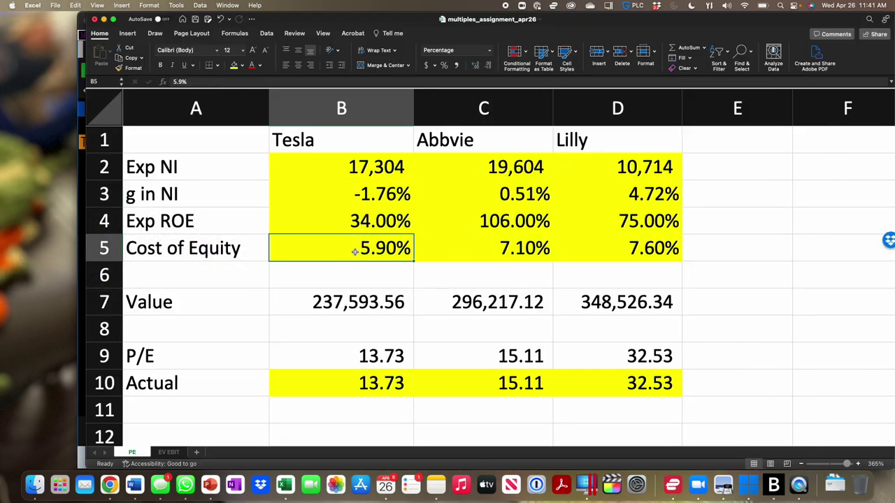
{"action": "left_click", "coordinate": [366, 230]}
{"action": "type", "text": "23"}
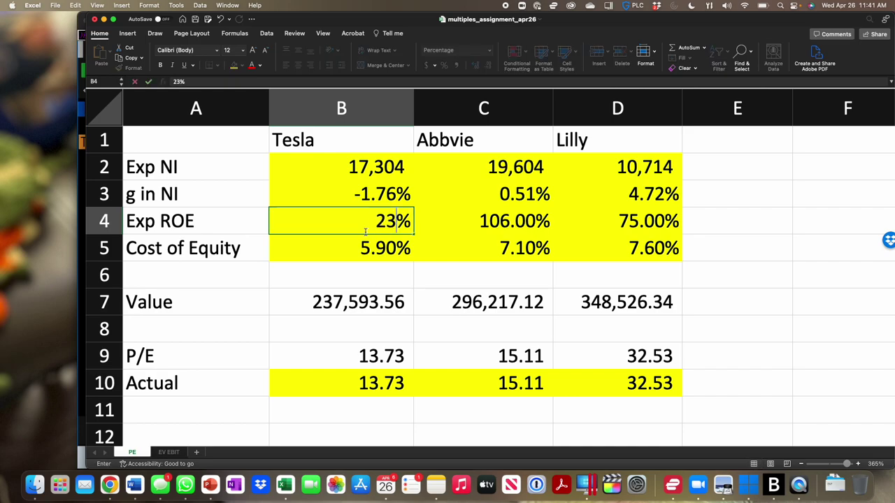
{"action": "key", "text": "Return"}
- Check the FY 2024 Price/EPS in Bloomberg, set Tesla's Actual P/E to 31.2 in Excel, and clear its g in NI cell
{"action": "key", "text": "super+Tab"}
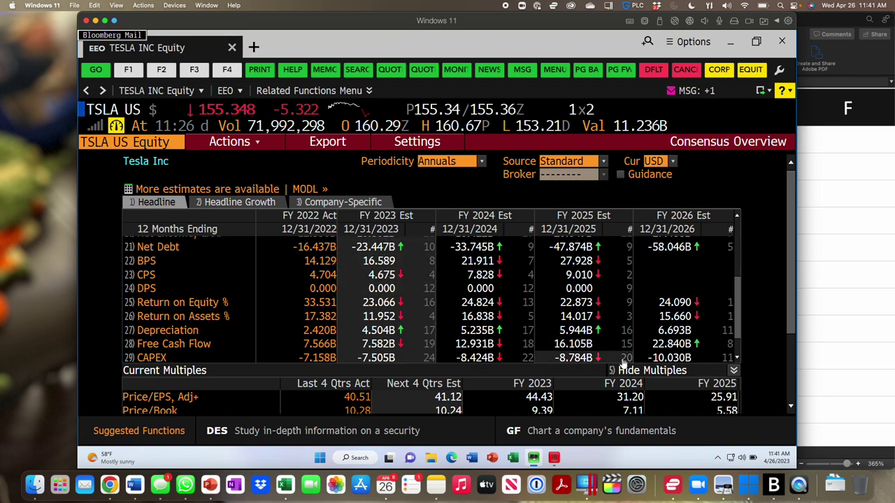
{"action": "key", "text": "super+Tab"}
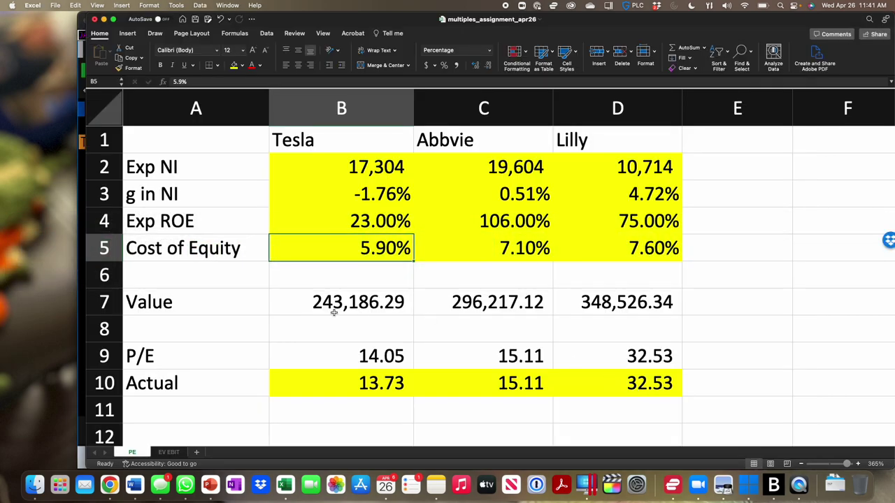
{"action": "left_click", "coordinate": [314, 376]}
{"action": "type", "text": "3"}
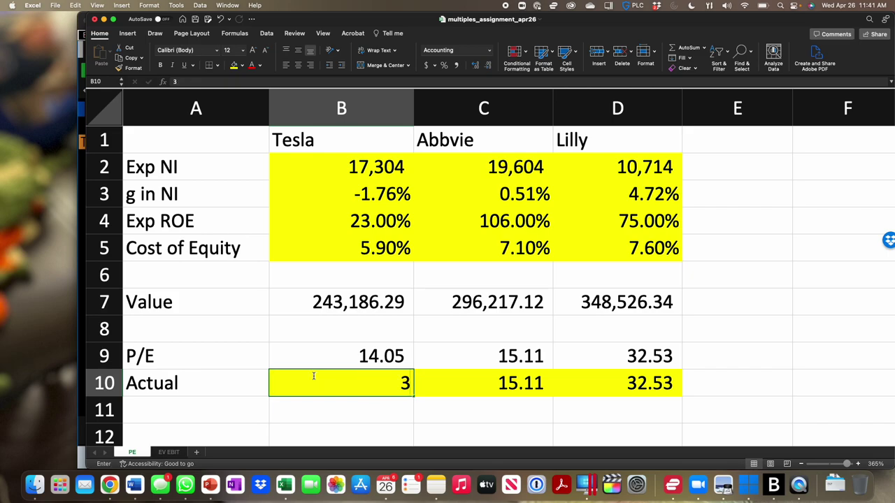
{"action": "type", "text": "1.2"}
{"action": "key", "text": "Return"}
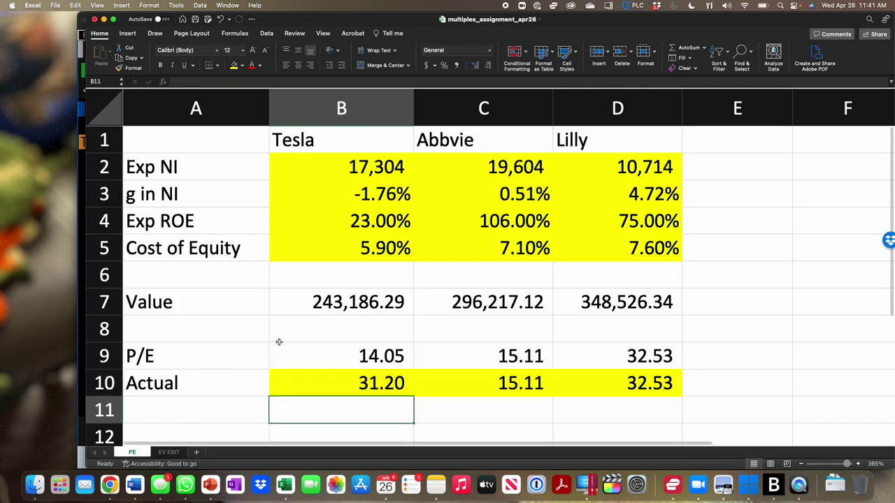
{"action": "left_click", "coordinate": [369, 200]}
{"action": "key", "text": "Delete"}
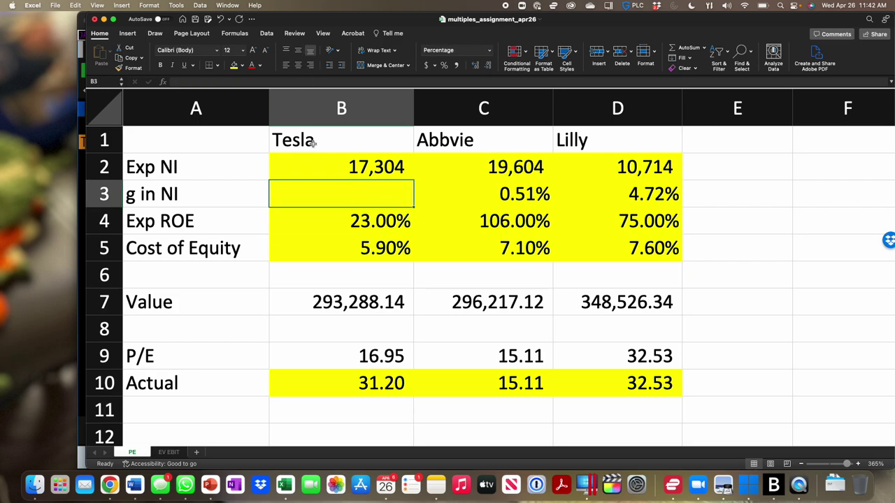
- Open the WACC function for Tesla in Bloomberg to read its equity cost, and set Tesla's Cost of Equity to 12.8% in Excel
{"action": "key", "text": "super+Tab"}
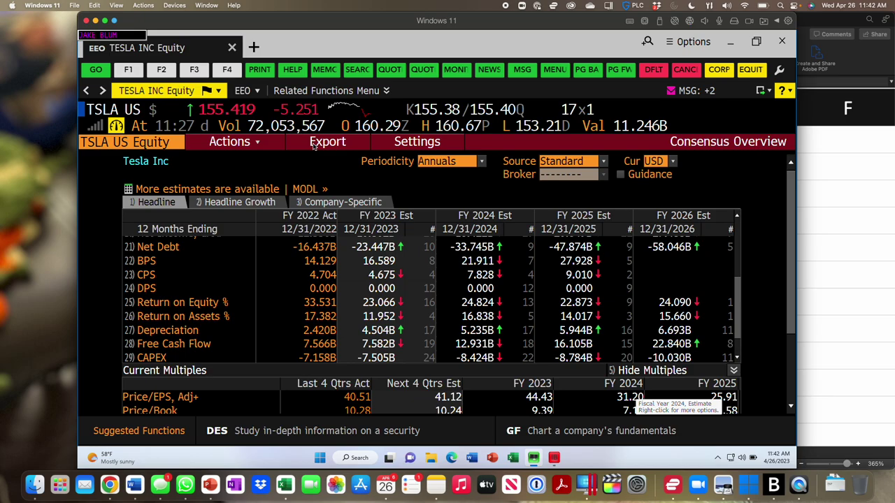
{"action": "type", "text": "WACC"}
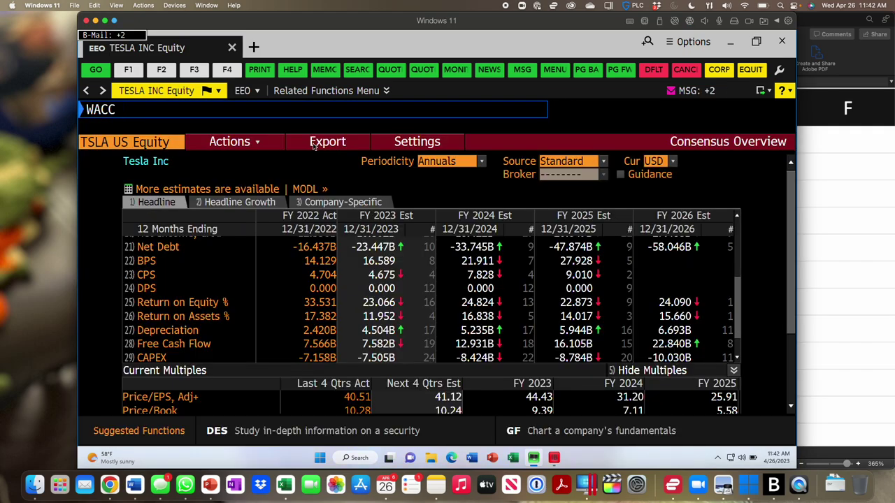
{"action": "key", "text": "Return"}
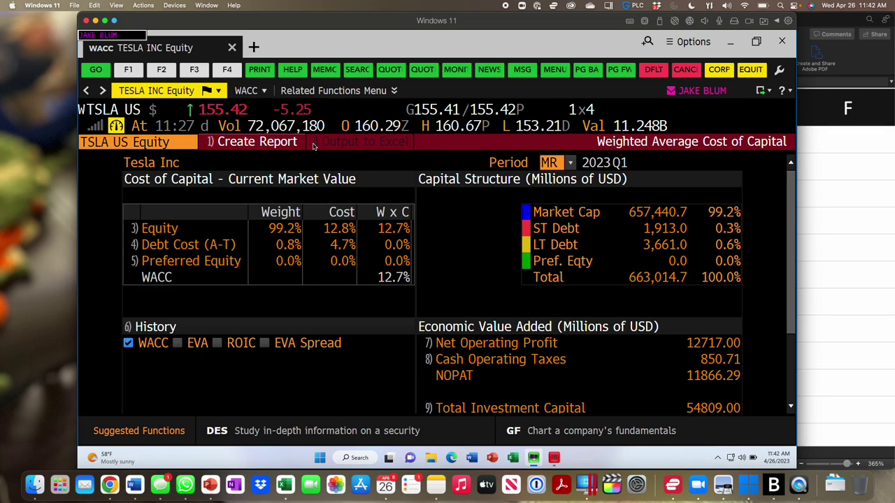
{"action": "key", "text": "super+Tab"}
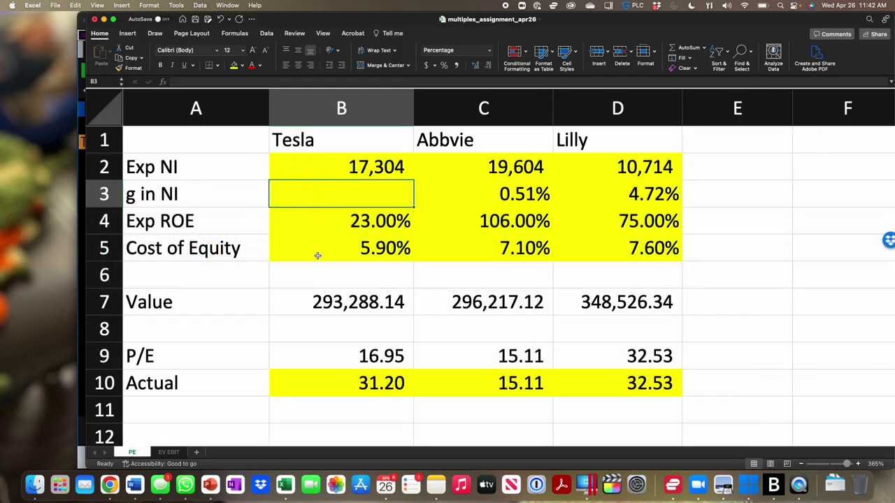
{"action": "left_click", "coordinate": [321, 252]}
{"action": "type", "text": "12"}
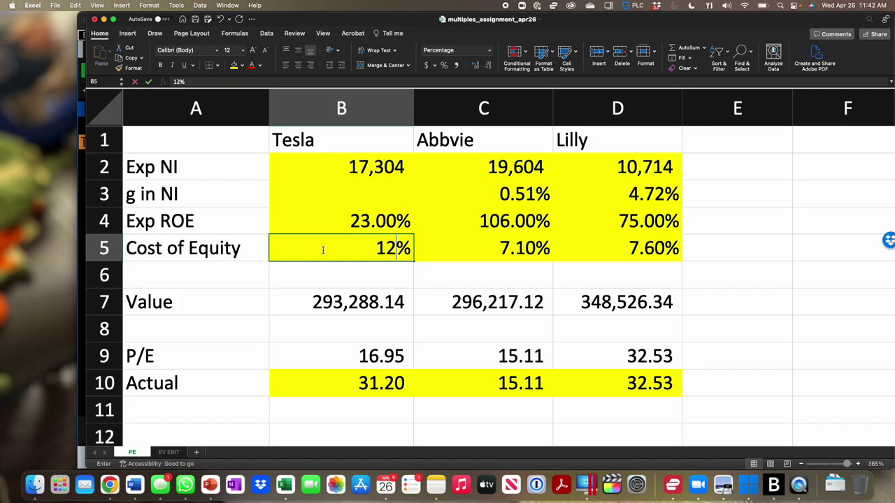
{"action": "type", "text": ".8"}
{"action": "key", "text": "Return"}
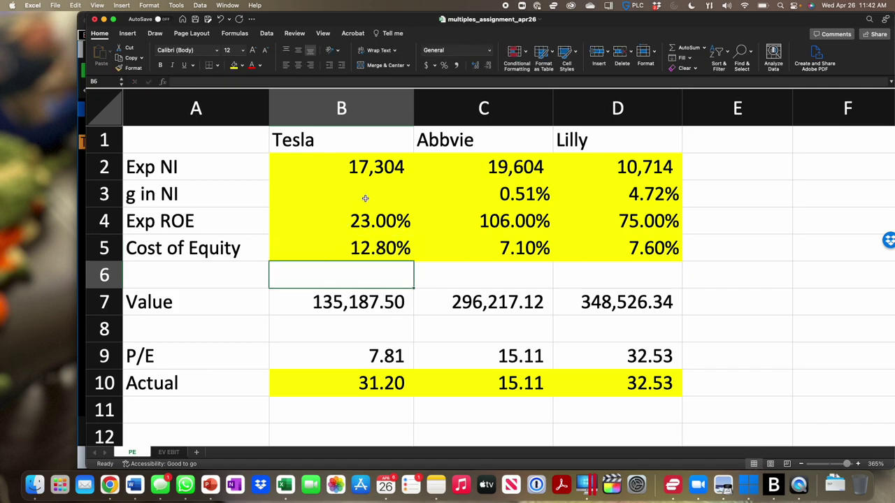
- Use Goal Seek to set Tesla's P/E in B9 to 31.2 by changing g in NI in B3, and keep the solution
{"action": "left_click", "coordinate": [365, 199]}
{"action": "left_click", "coordinate": [168, 4]}
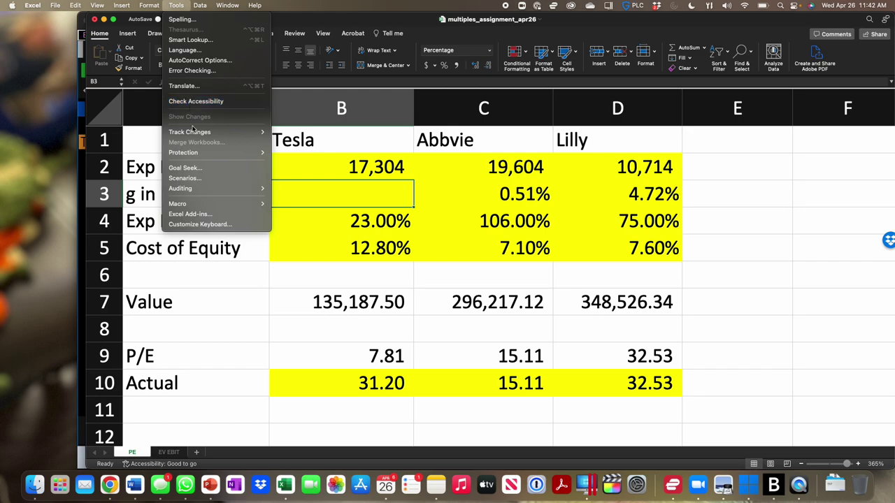
{"action": "left_click", "coordinate": [195, 169]}
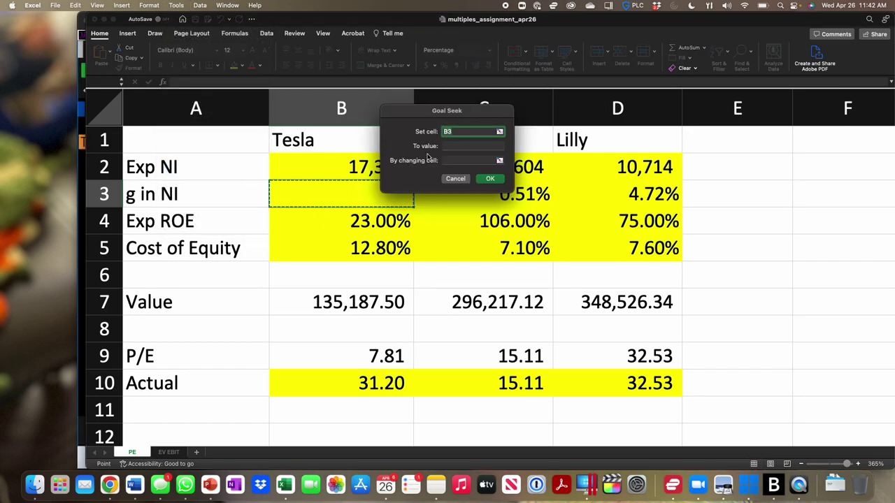
{"action": "left_click", "coordinate": [357, 362]}
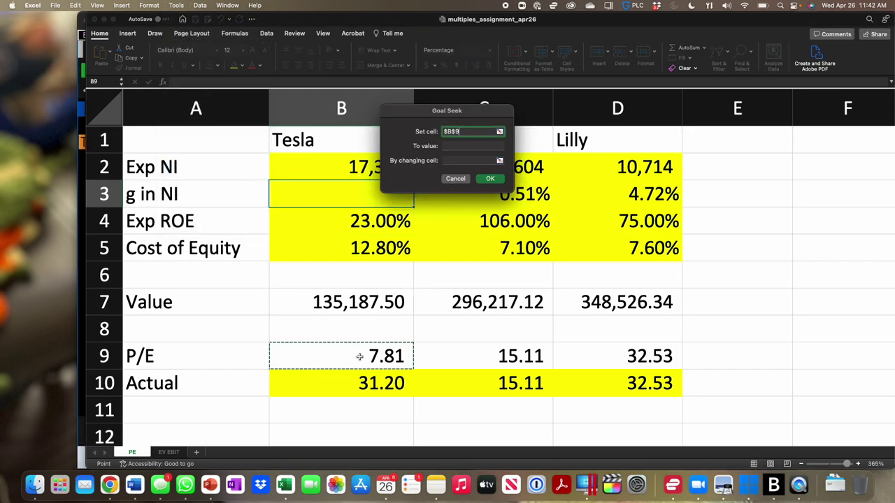
{"action": "left_click", "coordinate": [456, 146]}
{"action": "type", "text": "31"}
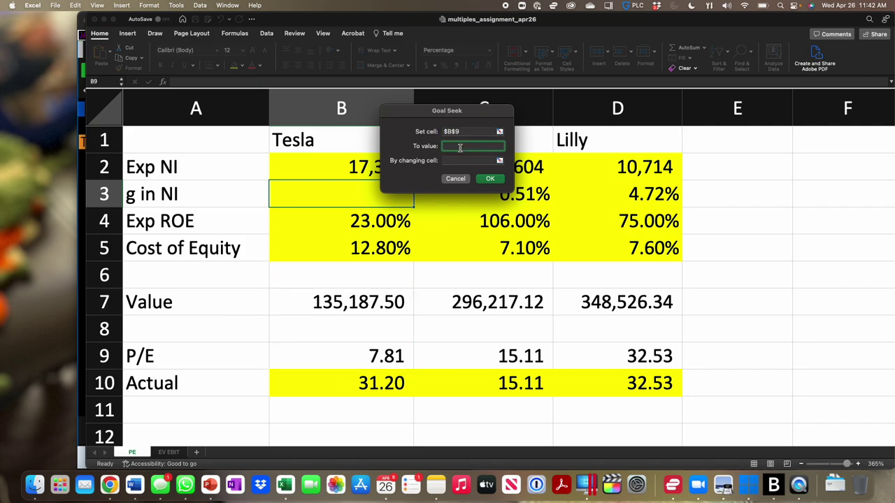
{"action": "type", "text": ".2"}
{"action": "left_click", "coordinate": [466, 160]}
{"action": "left_click", "coordinate": [356, 197]}
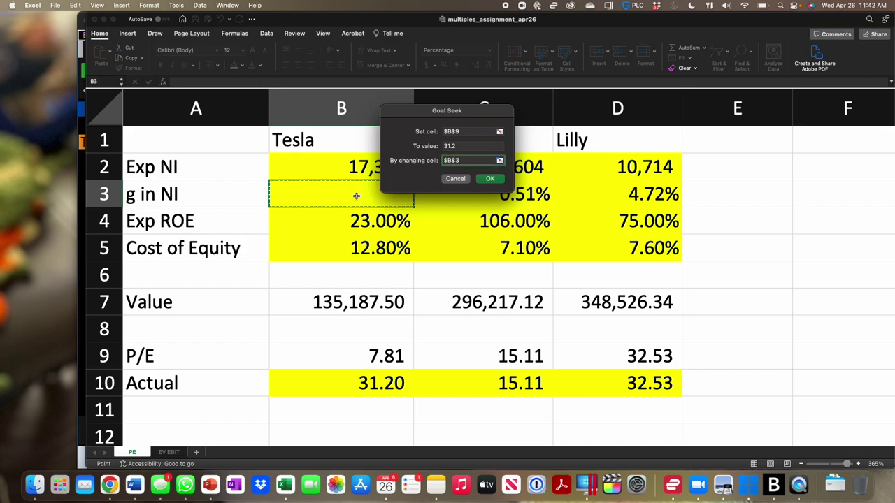
{"action": "left_click", "coordinate": [489, 179]}
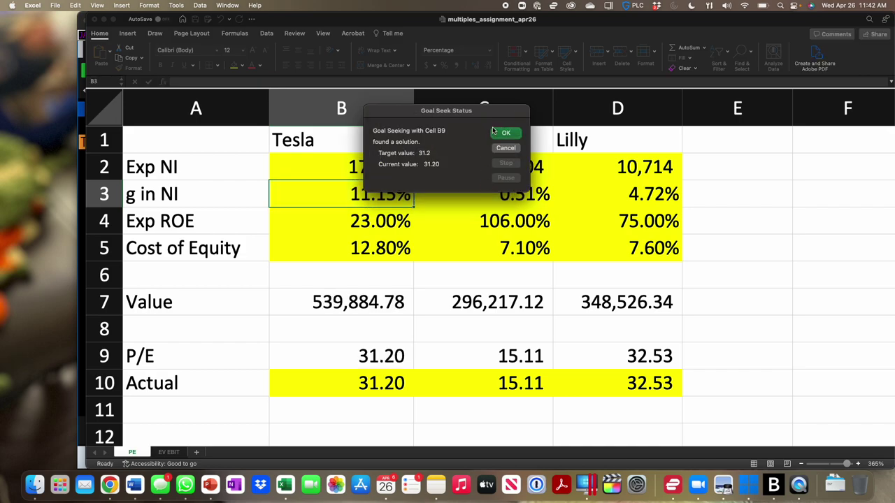
{"action": "left_click", "coordinate": [496, 132]}
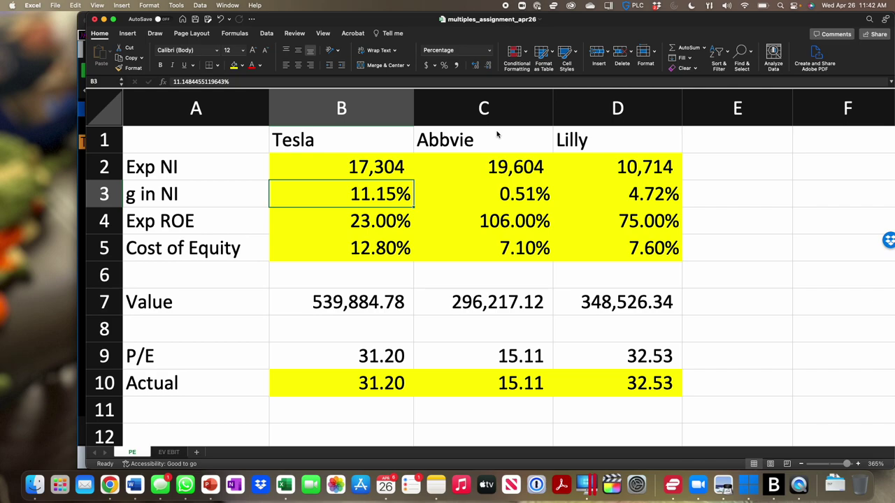
- Try an Exp ROE of 30% for Tesla to test its effect on the P/E, and undo the change
{"action": "left_click", "coordinate": [351, 216]}
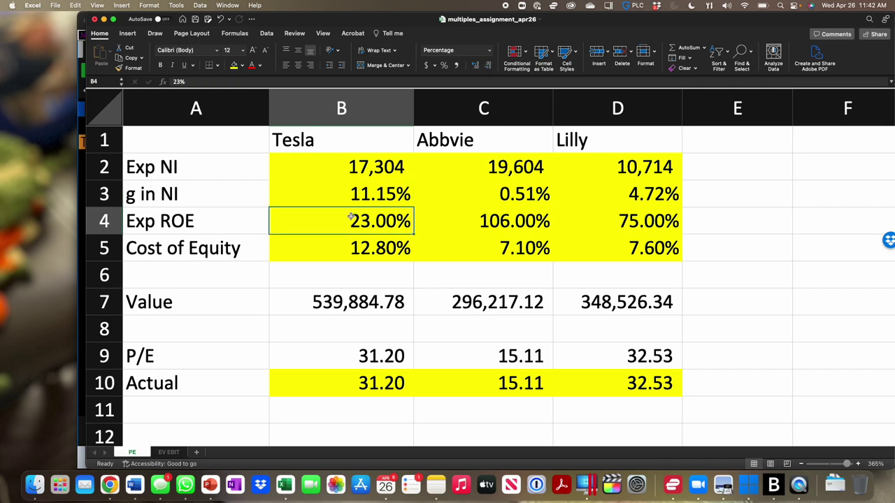
{"action": "type", "text": "30"}
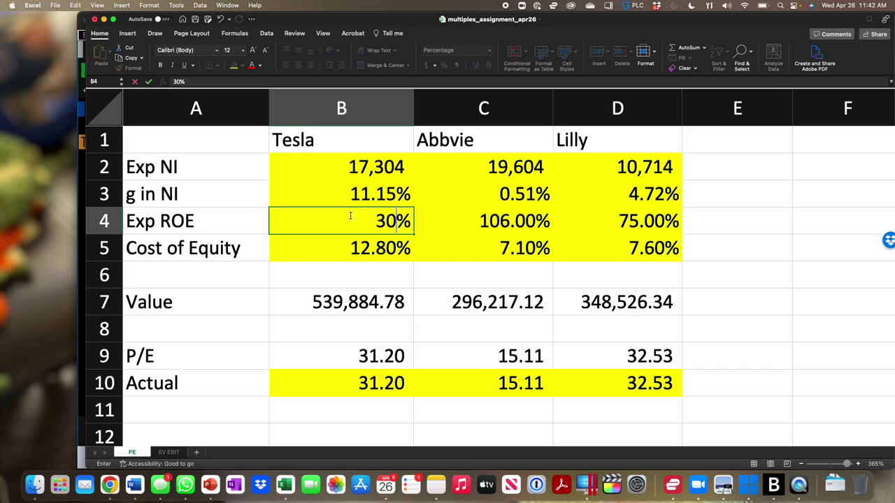
{"action": "key", "text": "Return"}
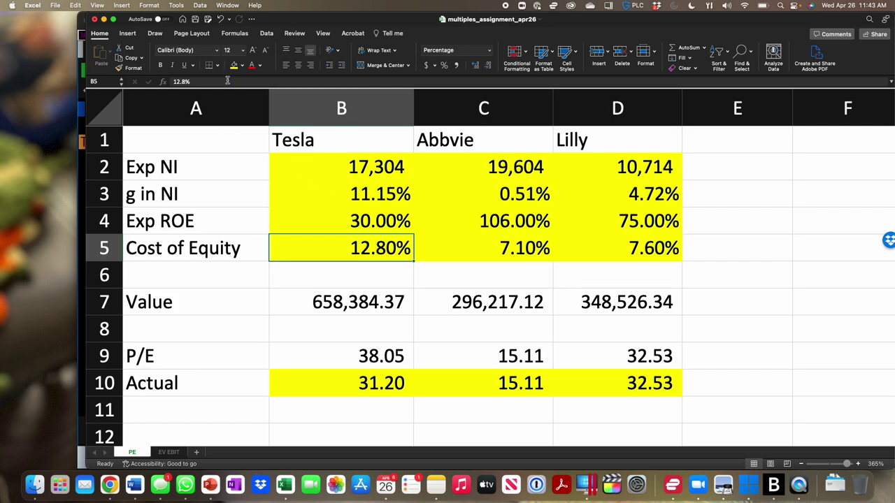
{"action": "left_click", "coordinate": [219, 18]}
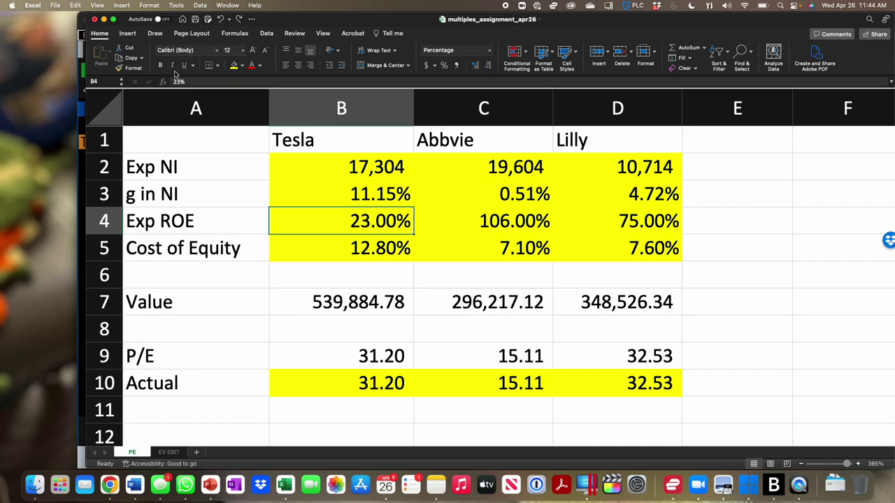
- Switch to the Bloomberg terminal and load the U.S. equity of Snap Inc Class A
{"action": "left_click", "coordinate": [773, 486]}
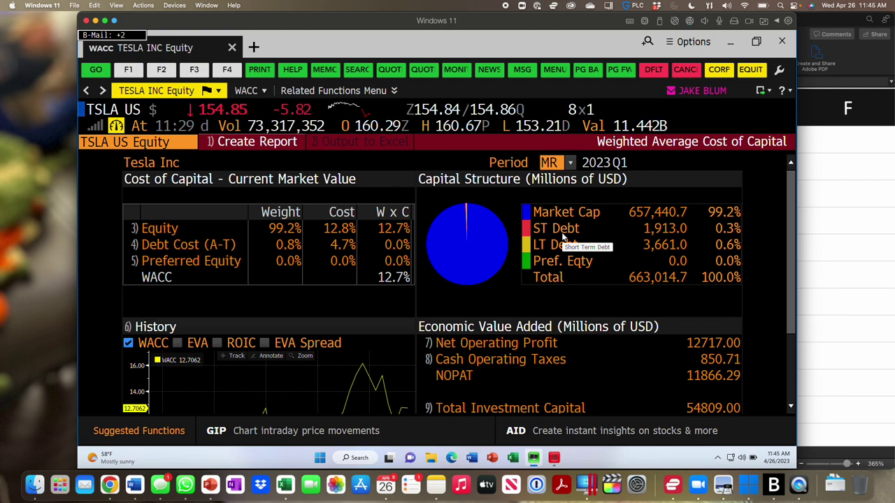
{"action": "type", "text": "SNAP"}
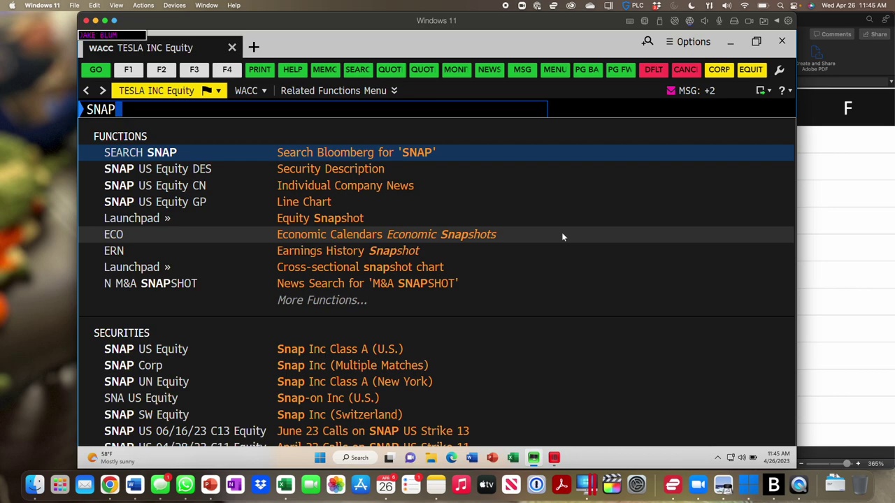
{"action": "left_click", "coordinate": [525, 345]}
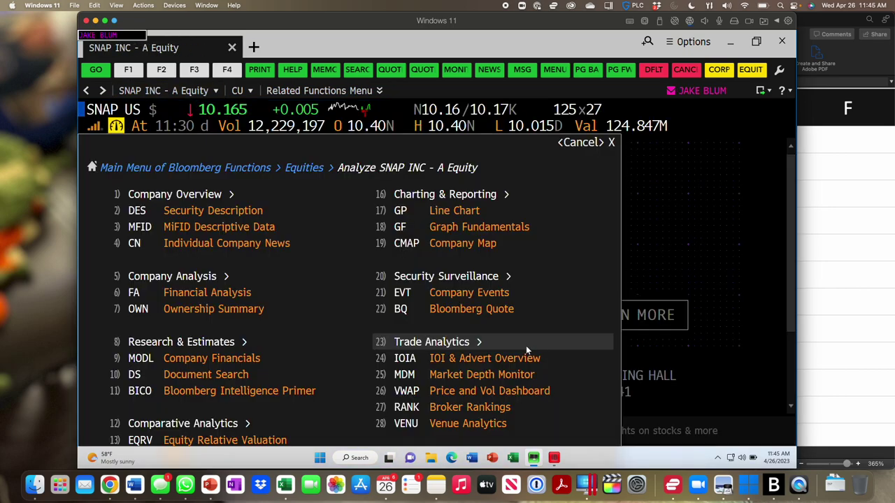